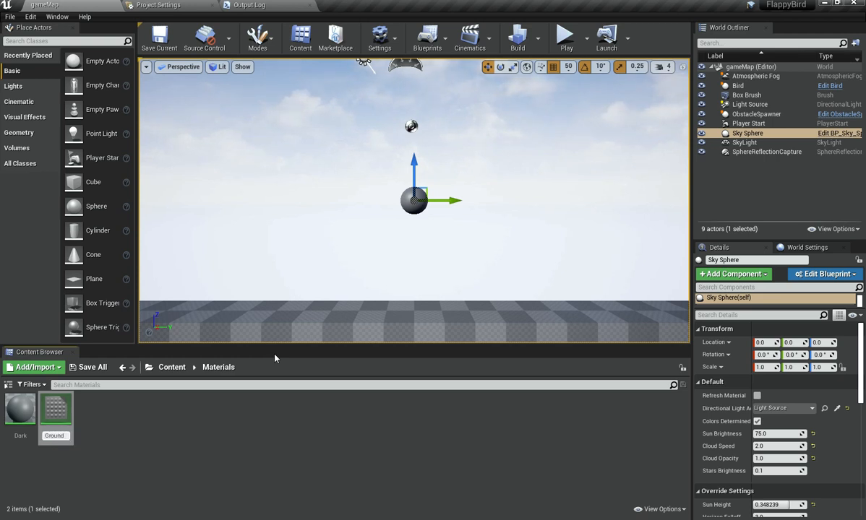
Apply the Ground material to the top and front faces of the floor box brush
{"action": "mouse_move", "coordinate": [56, 412]}
{"action": "left_mouse_down"}
{"action": "mouse_move", "coordinate": [139, 365]}
{"action": "mouse_move", "coordinate": [329, 316]}
{"action": "left_mouse_up"}
{"action": "left_click", "coordinate": [309, 303]}
{"action": "left_click_drag", "start_coordinate": [45, 436], "coordinate": [270, 307]}
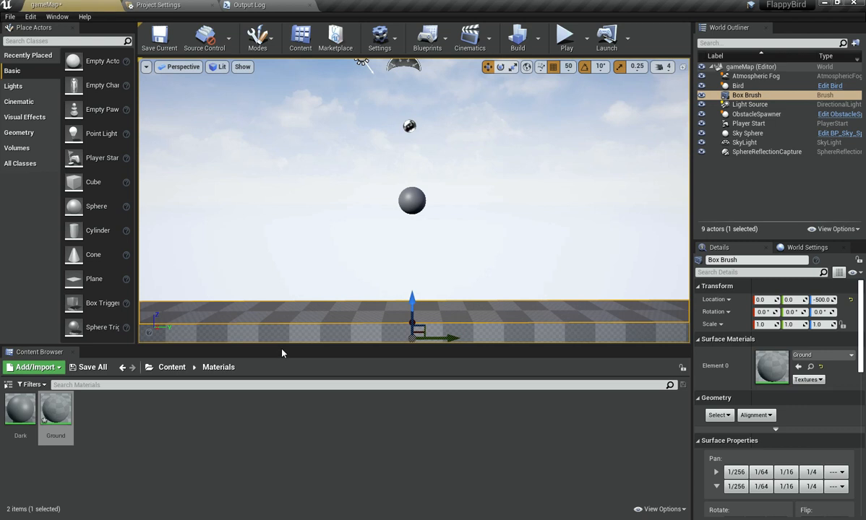
{"action": "left_click", "coordinate": [286, 331]}
{"action": "left_click_drag", "start_coordinate": [71, 418], "coordinate": [283, 331]}
Play-test the level with the Ground material on the floor, flying the bird until the game ends, and stop the session
{"action": "left_click", "coordinate": [567, 45]}
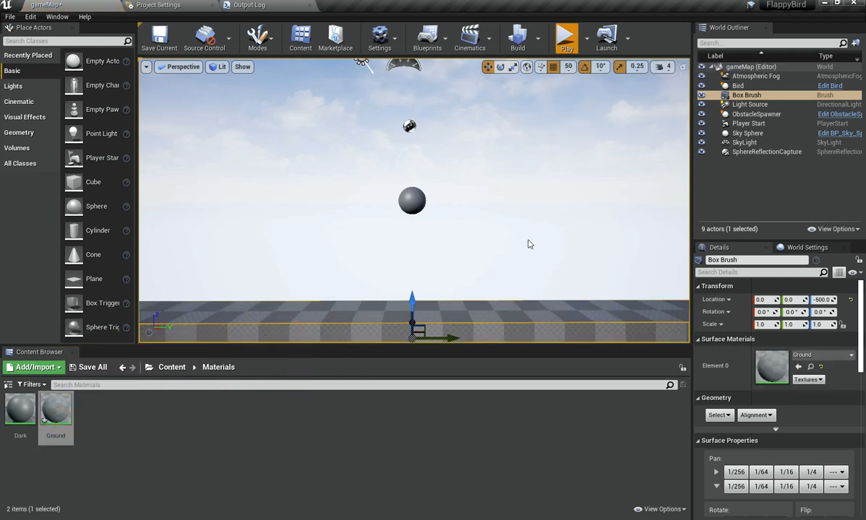
{"action": "key", "text": "Escape"}
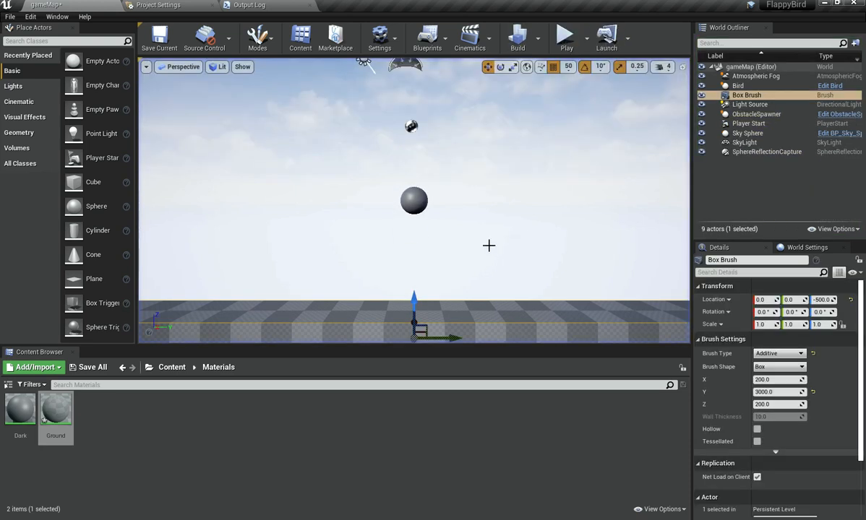
{"action": "left_click", "coordinate": [202, 444]}
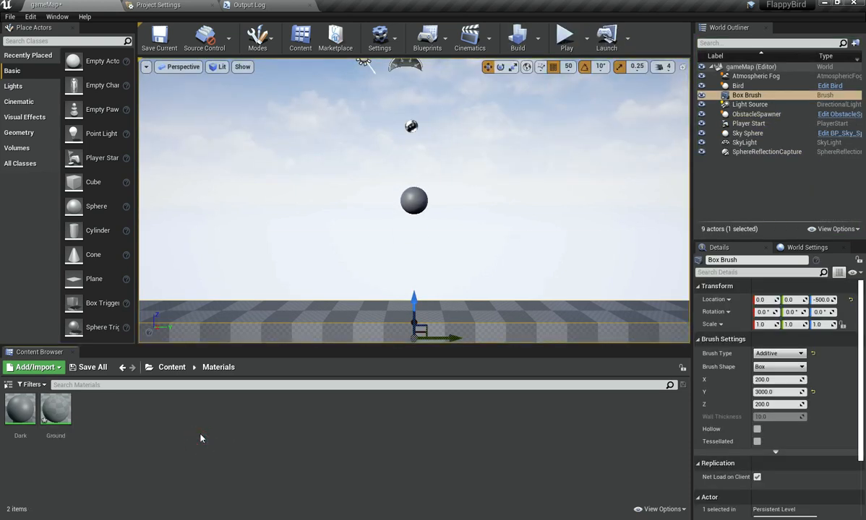
{"action": "left_click", "coordinate": [565, 42]}
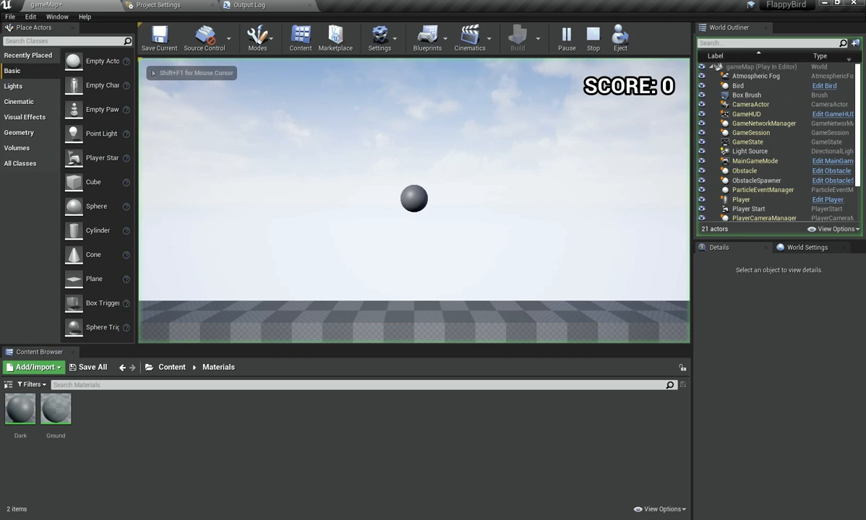
{"action": "key", "text": "space"}
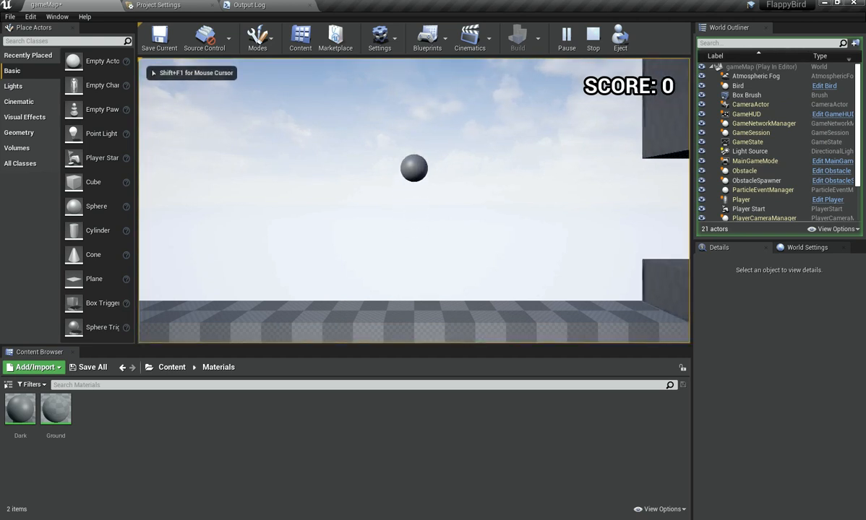
{"action": "key", "text": "space"}
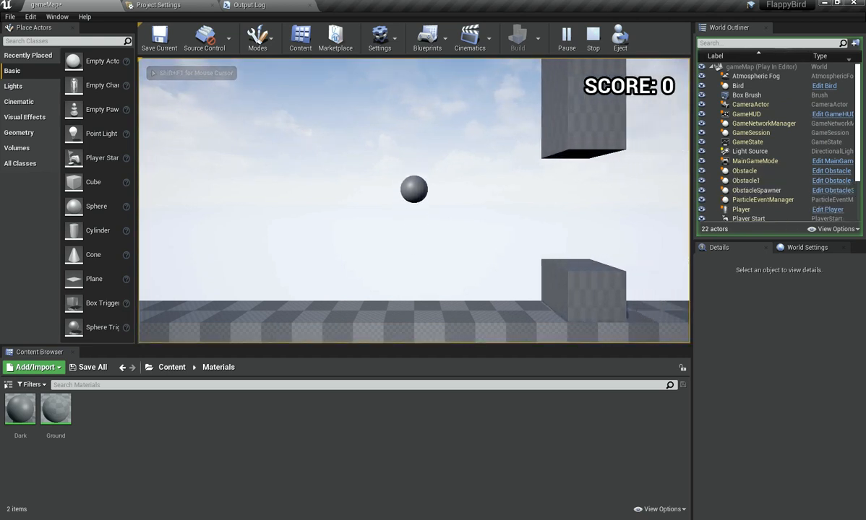
{"action": "key", "text": "space"}
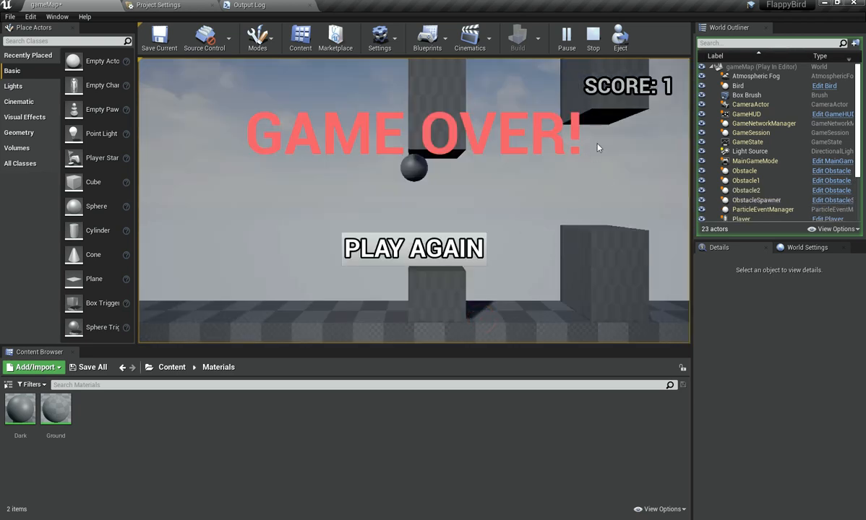
{"action": "key", "text": "Escape"}
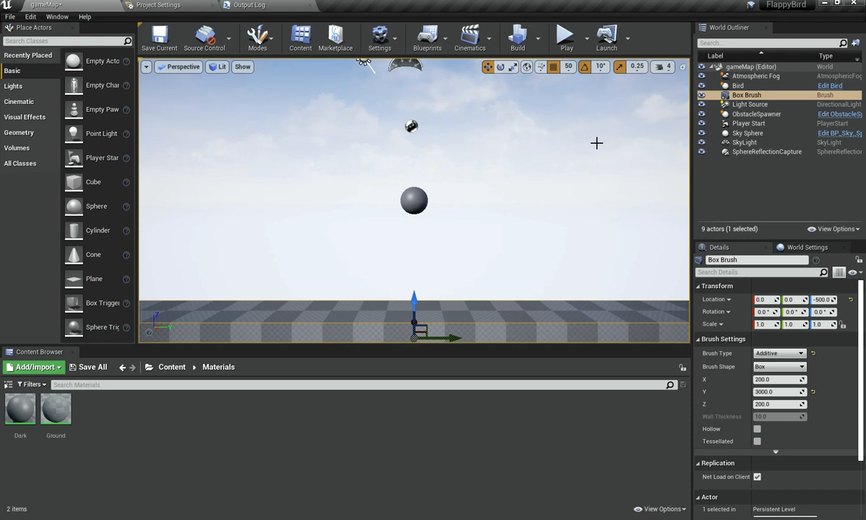
Open the Ground material for editing, and return to the gameMap level with the root Content folder showing
{"action": "double_click", "coordinate": [56, 412]}
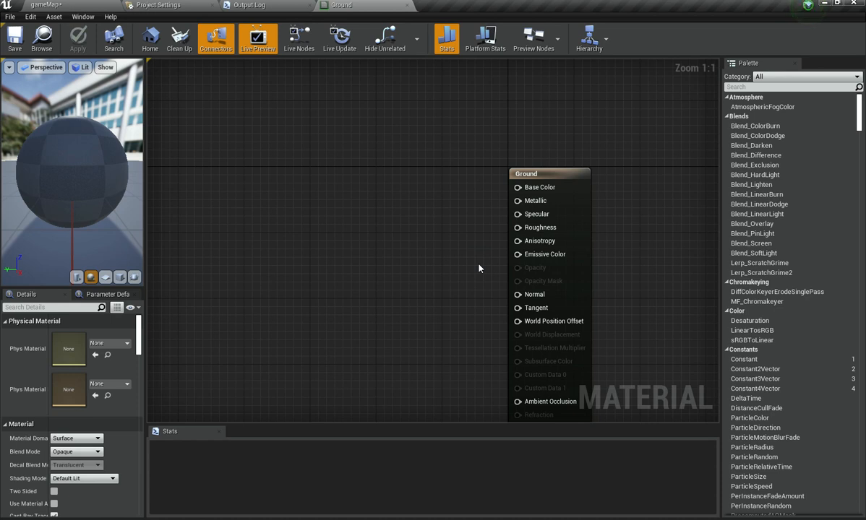
{"action": "left_click", "coordinate": [54, 4]}
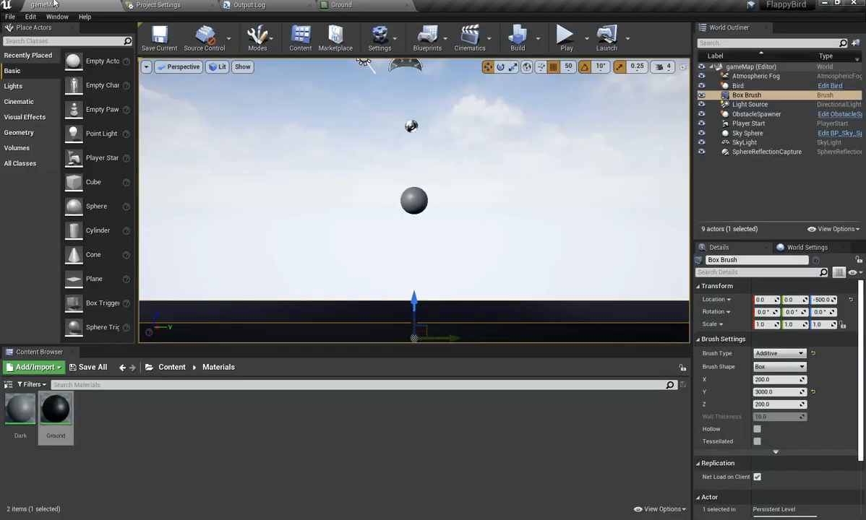
{"action": "left_click", "coordinate": [172, 367]}
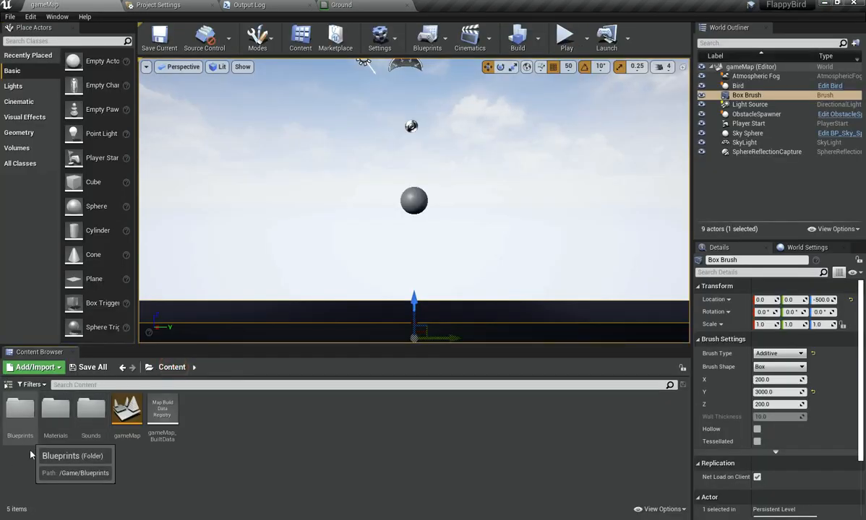
{"action": "left_click", "coordinate": [341, 4]}
{"action": "left_click", "coordinate": [210, 223]}
{"action": "left_click", "coordinate": [7, 5]}
{"action": "left_click", "coordinate": [42, 4]}
Show the folder tree of the Content Browser and browse to Engine Content
{"action": "left_click", "coordinate": [239, 466]}
{"action": "left_click", "coordinate": [8, 384]}
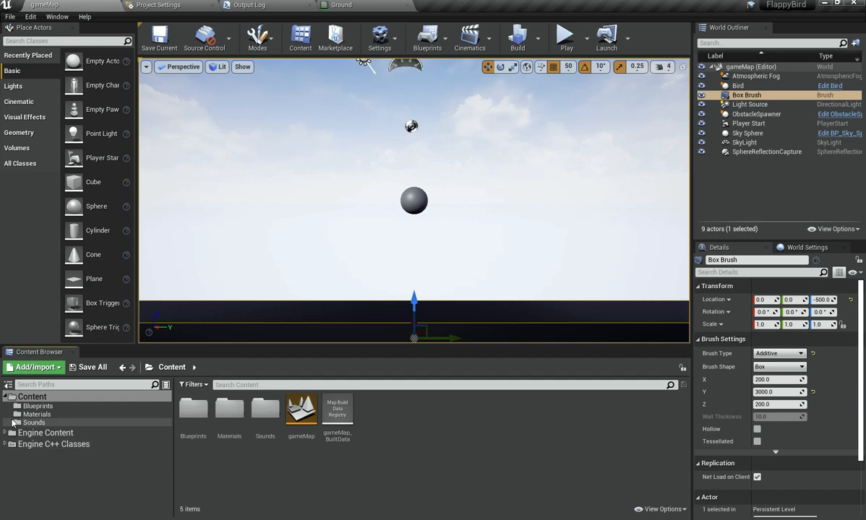
{"action": "left_click", "coordinate": [5, 433]}
{"action": "scroll", "coordinate": [54, 458], "scroll_direction": "down", "scroll_amount": 1}
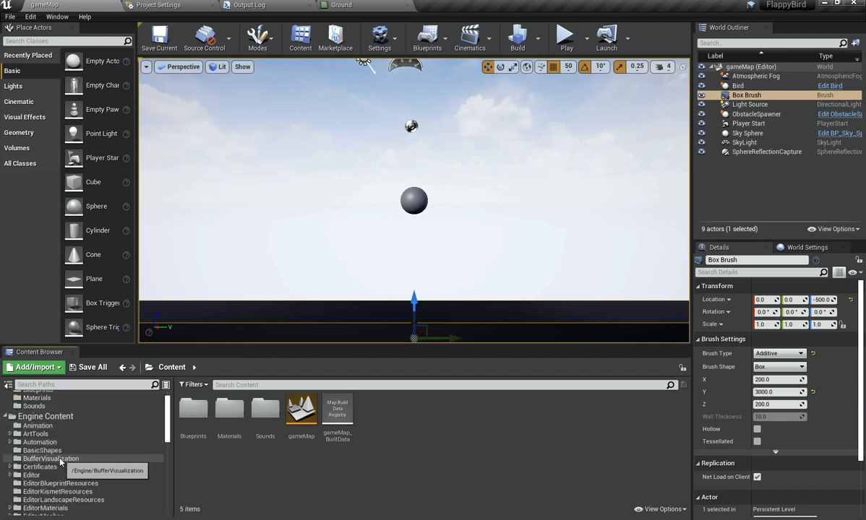
{"action": "left_click", "coordinate": [62, 417]}
Search the engine content for "worldgr" and open WorldGridMaterial for editing
{"action": "left_click", "coordinate": [283, 385]}
{"action": "type", "text": "w"}
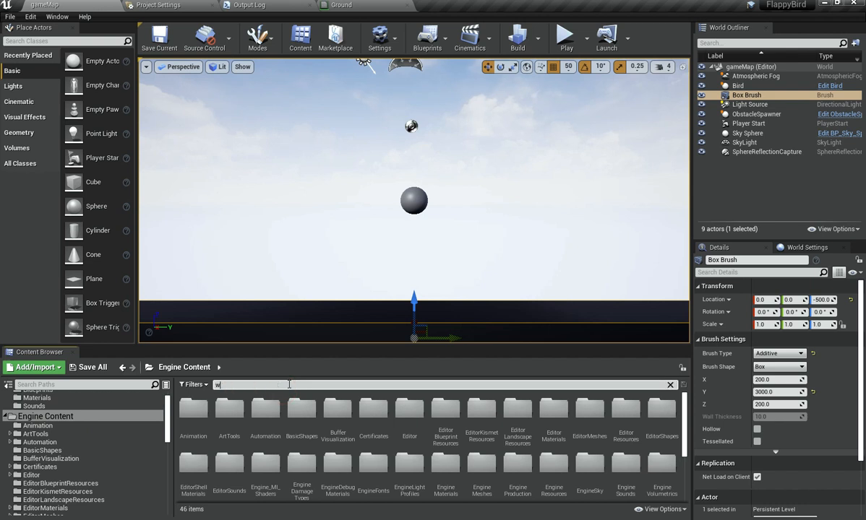
{"action": "type", "text": "orldgr"}
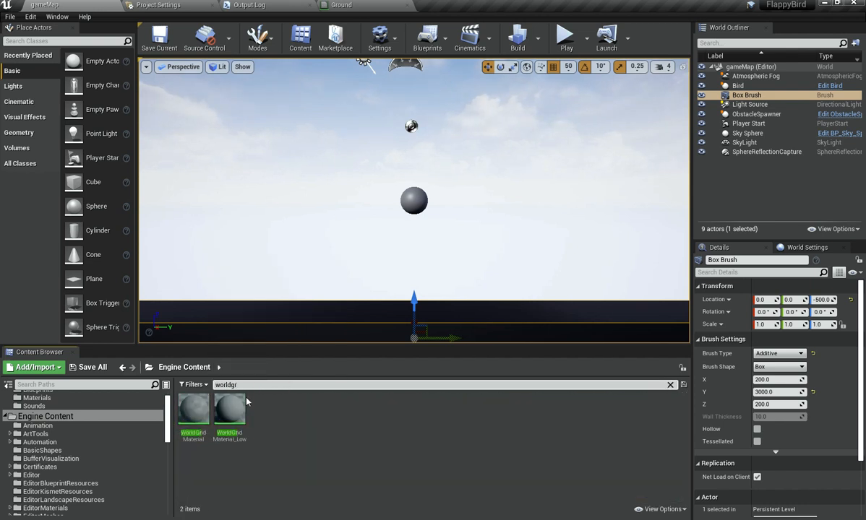
{"action": "left_click", "coordinate": [198, 434]}
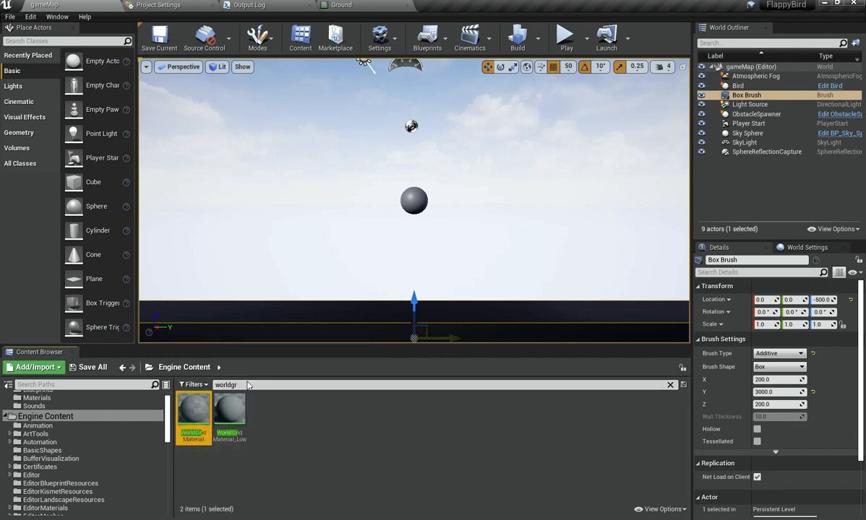
{"action": "double_click", "coordinate": [204, 412]}
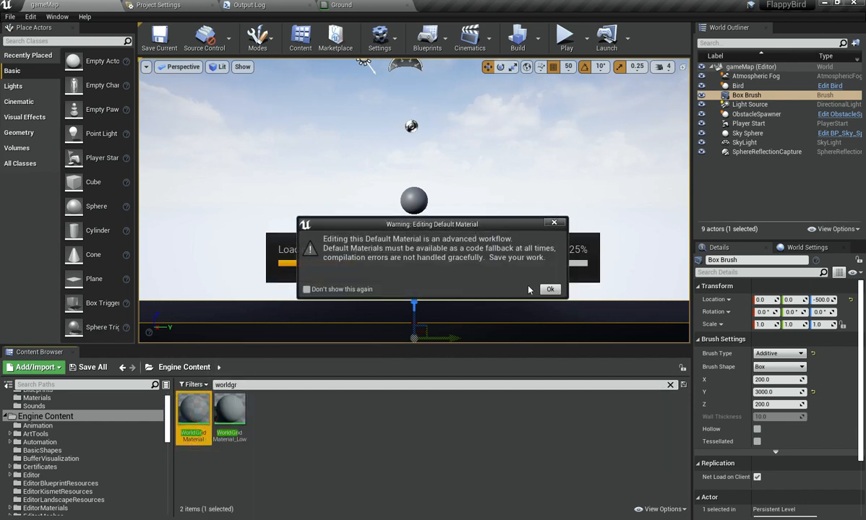
{"action": "left_click", "coordinate": [549, 290]}
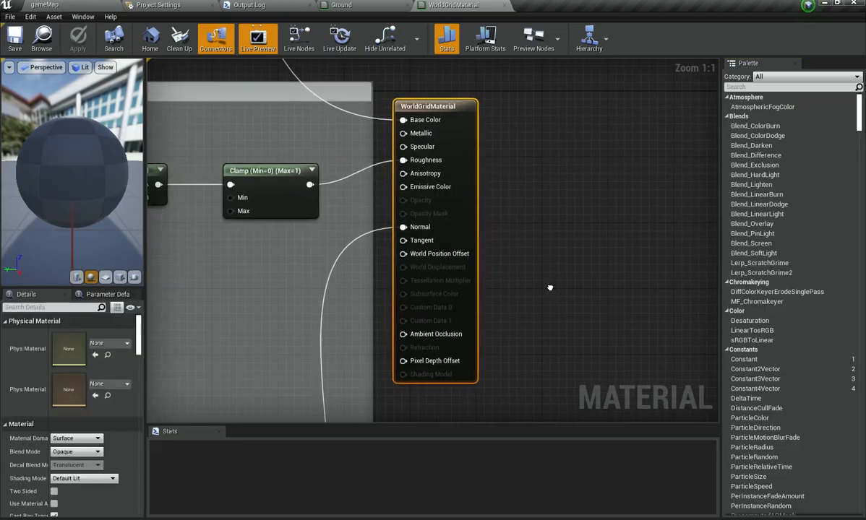
Copy the Texture Sample node from WorldGridMaterial's Checkerboard Subdivisions group
{"action": "scroll", "coordinate": [476, 289], "scroll_direction": "down", "scroll_amount": 4}
{"action": "scroll", "coordinate": [404, 287], "scroll_direction": "down", "scroll_amount": 2}
{"action": "right_click_drag", "start_coordinate": [307, 254], "coordinate": [481, 152]}
{"action": "scroll", "coordinate": [320, 351], "scroll_direction": "up", "scroll_amount": 4}
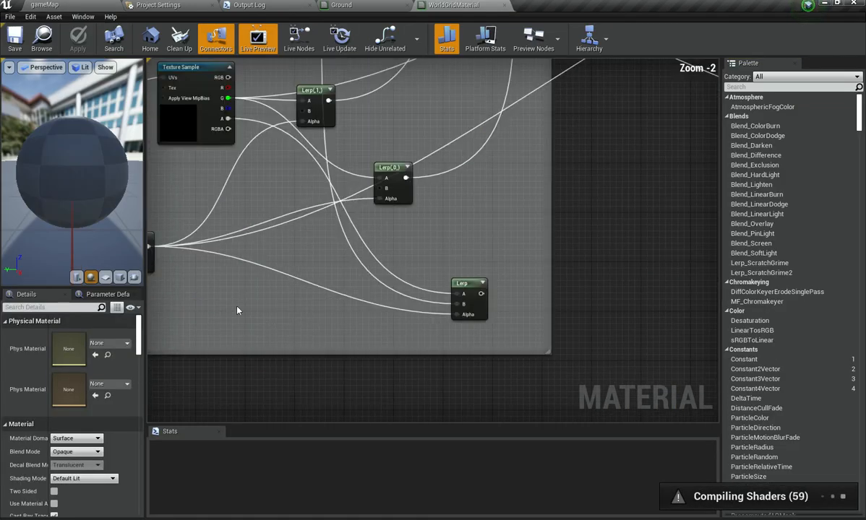
{"action": "right_click_drag", "start_coordinate": [221, 286], "coordinate": [474, 331]}
{"action": "right_click_drag", "start_coordinate": [430, 167], "coordinate": [417, 251]}
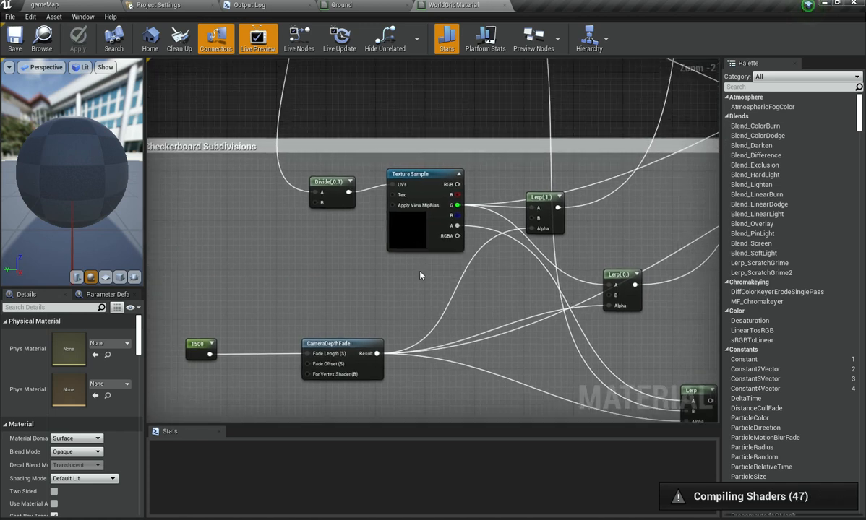
{"action": "left_click", "coordinate": [422, 218]}
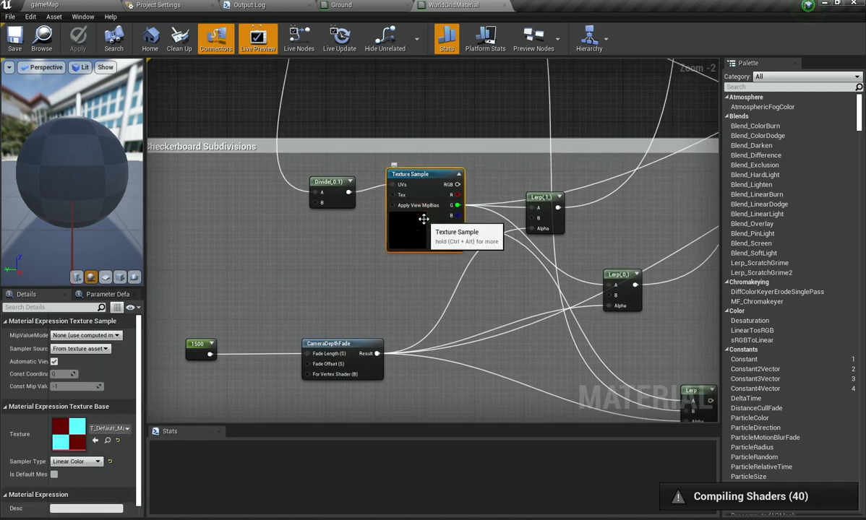
Close WorldGridMaterial, paste the Texture Sample node into the Ground material graph and connect its RGB output to Base Color
{"action": "left_click", "coordinate": [359, 5]}
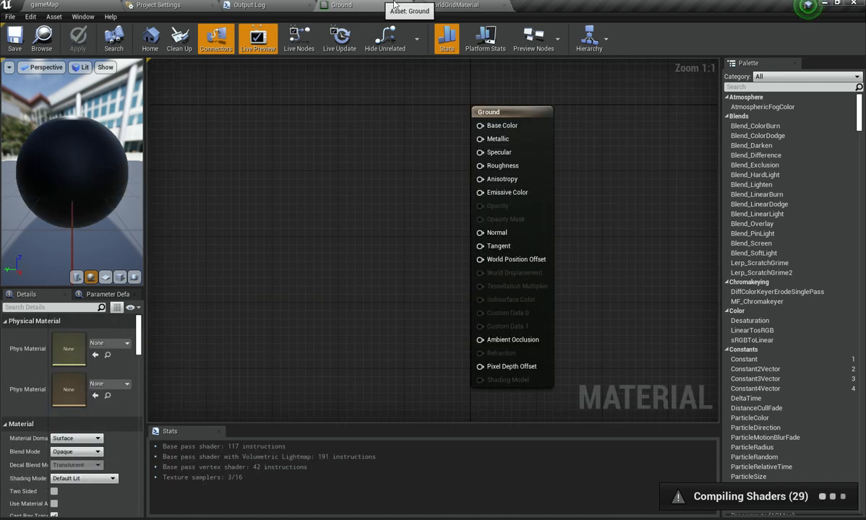
{"action": "left_click", "coordinate": [504, 6]}
{"action": "left_click", "coordinate": [352, 148]}
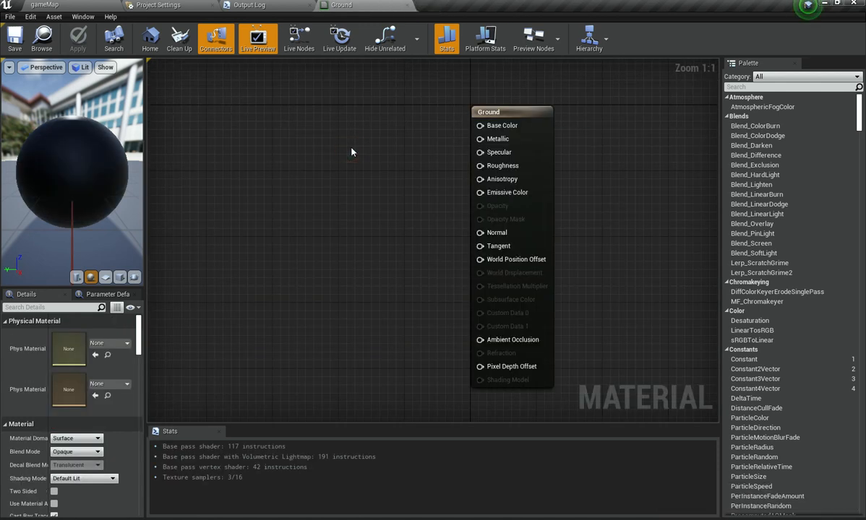
{"action": "key", "text": "ctrl+v"}
{"action": "left_click_drag", "start_coordinate": [367, 152], "coordinate": [269, 78]}
{"action": "left_click_drag", "start_coordinate": [350, 93], "coordinate": [475, 118]}
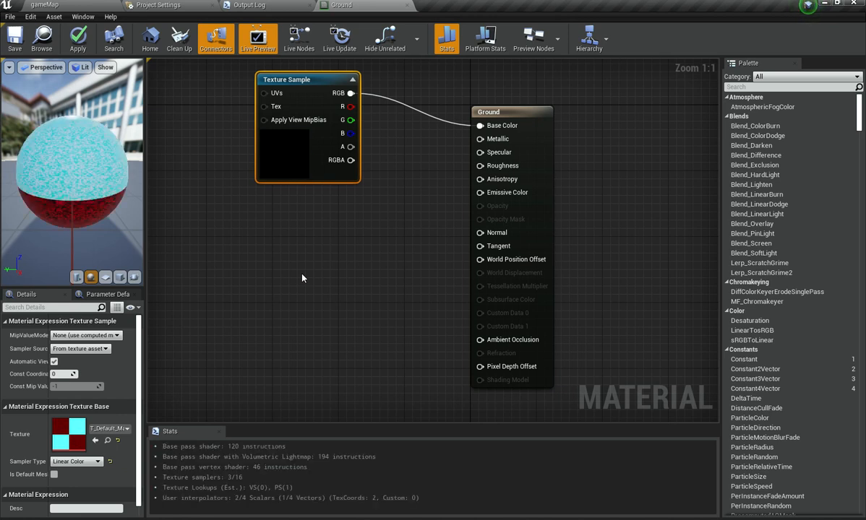
Locate the Texture Sample's grid texture in the EngineMaterials content folder
{"action": "right_click_drag", "start_coordinate": [270, 223], "coordinate": [277, 294]}
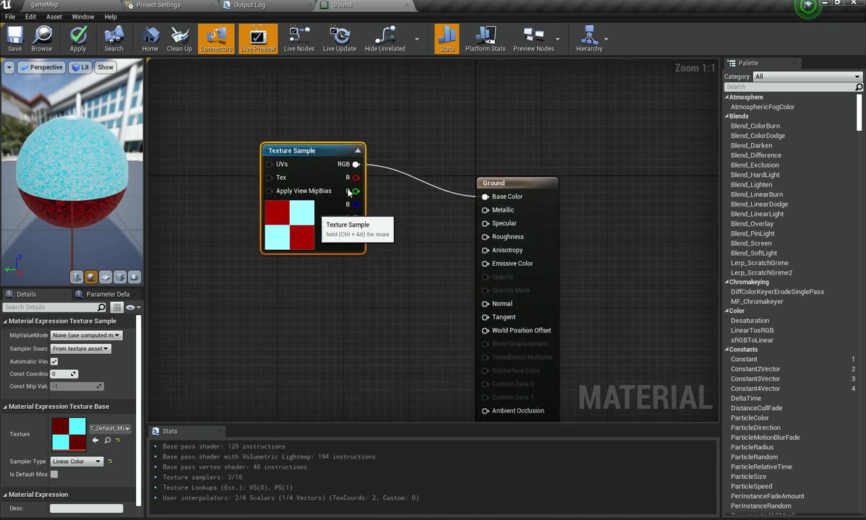
{"action": "left_click_drag", "start_coordinate": [357, 184], "coordinate": [357, 183]}
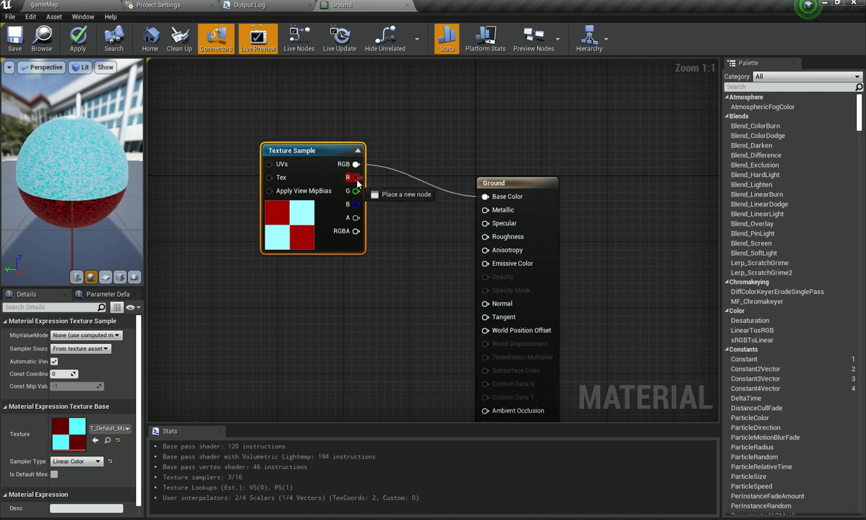
{"action": "left_click", "coordinate": [253, 131]}
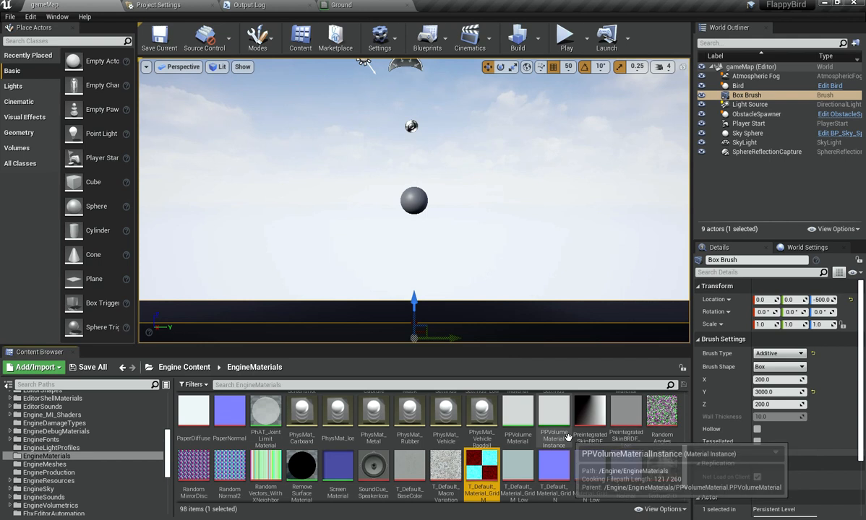
Search the EngineMaterials folder for "default", and replace the search with "grid"
{"action": "left_click", "coordinate": [286, 387]}
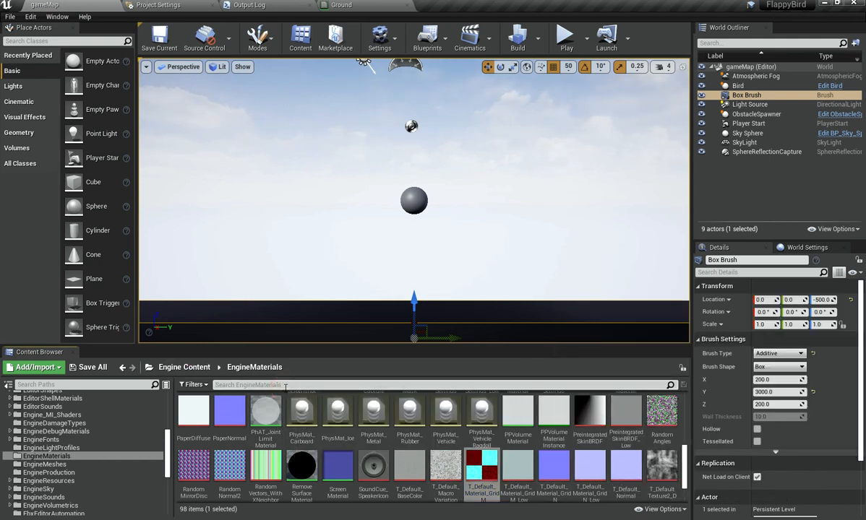
{"action": "type", "text": "default"}
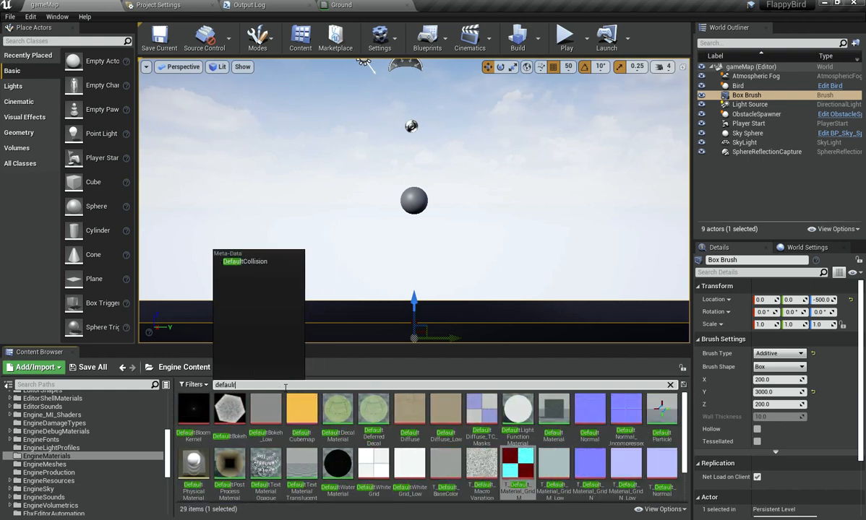
{"action": "type", "text": "r"}
{"action": "type", "text": "t"}
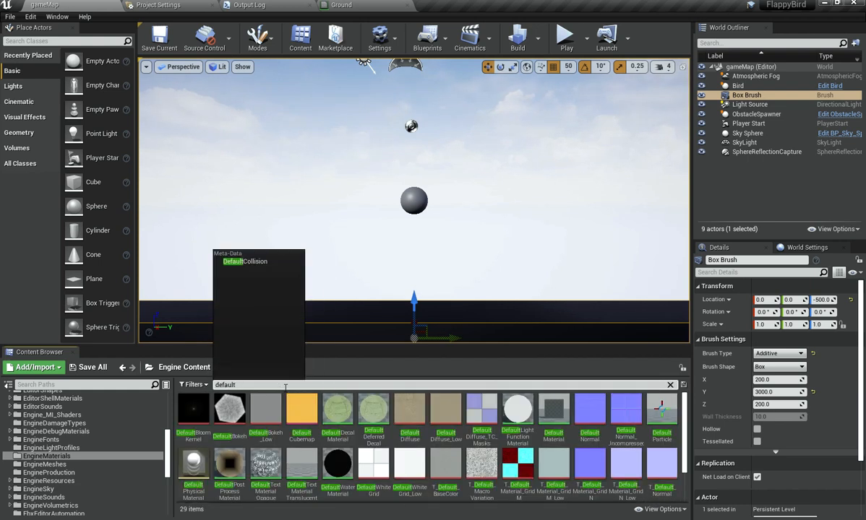
{"action": "type", "text": "m"}
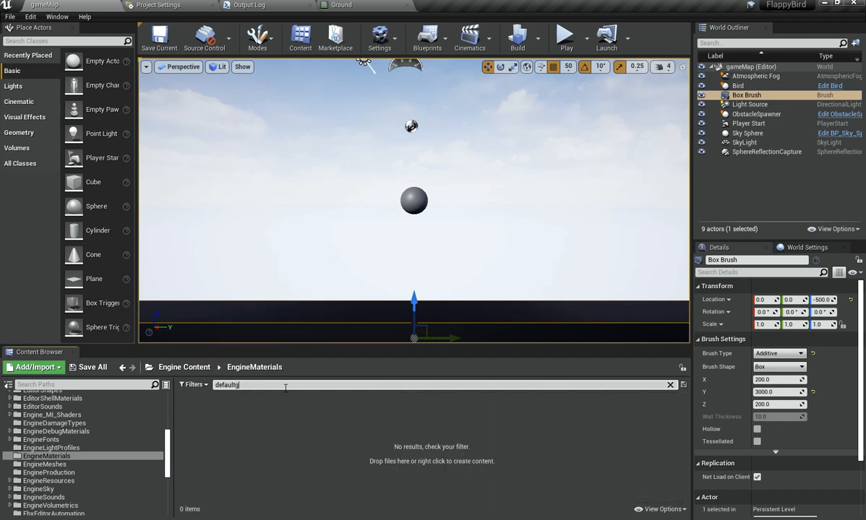
{"action": "type", "text": "iu"}
{"action": "type", "text": "d"}
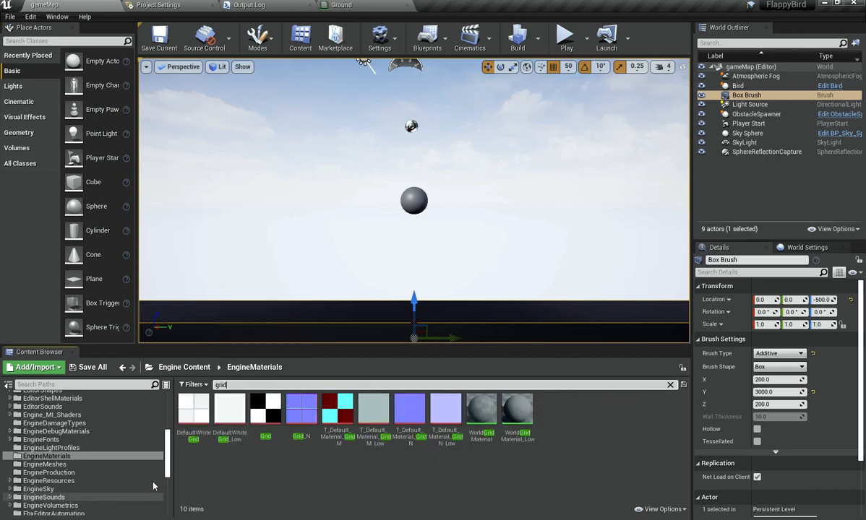
Open WorldGridMaterial and examine the output connections of the Texture Sample in the Checkerboard Subdivisions group
{"action": "double_click", "coordinate": [485, 419]}
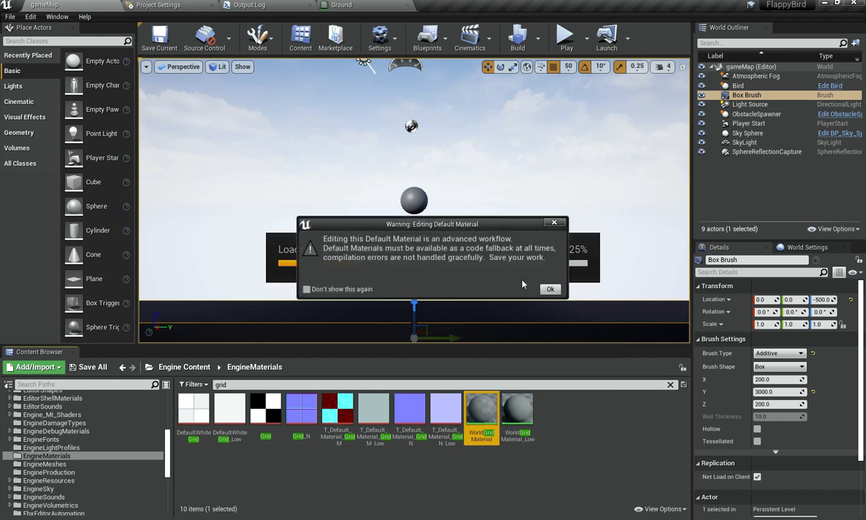
{"action": "left_click", "coordinate": [551, 289]}
{"action": "scroll", "coordinate": [470, 313], "scroll_direction": "down", "scroll_amount": 5}
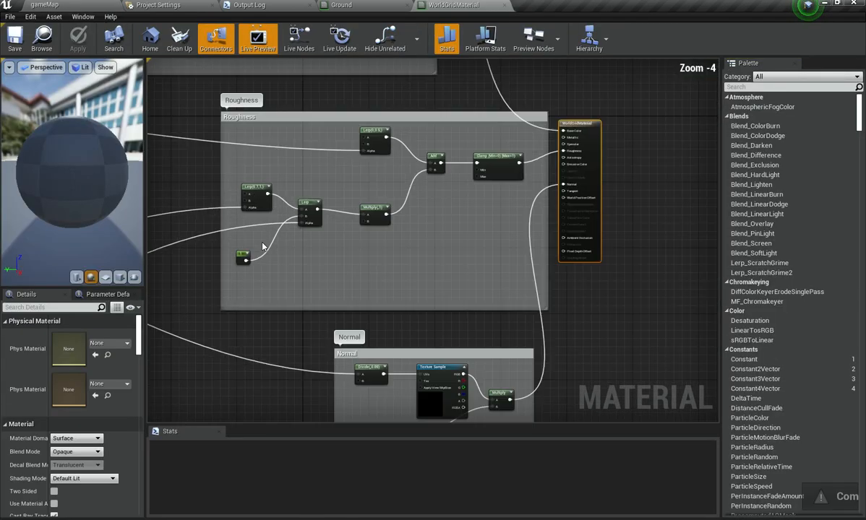
{"action": "right_click_drag", "start_coordinate": [488, 150], "coordinate": [495, 144]}
{"action": "right_click_drag", "start_coordinate": [391, 214], "coordinate": [700, 272]}
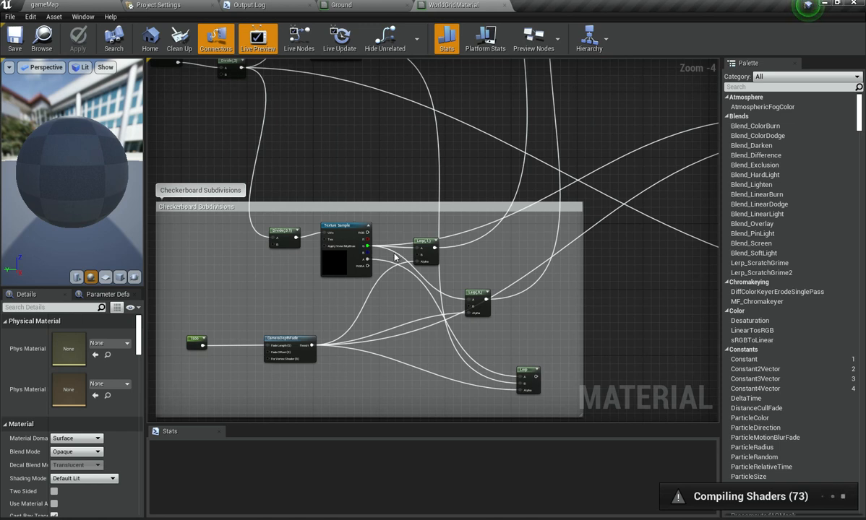
{"action": "scroll", "coordinate": [396, 257], "scroll_direction": "up", "scroll_amount": 3}
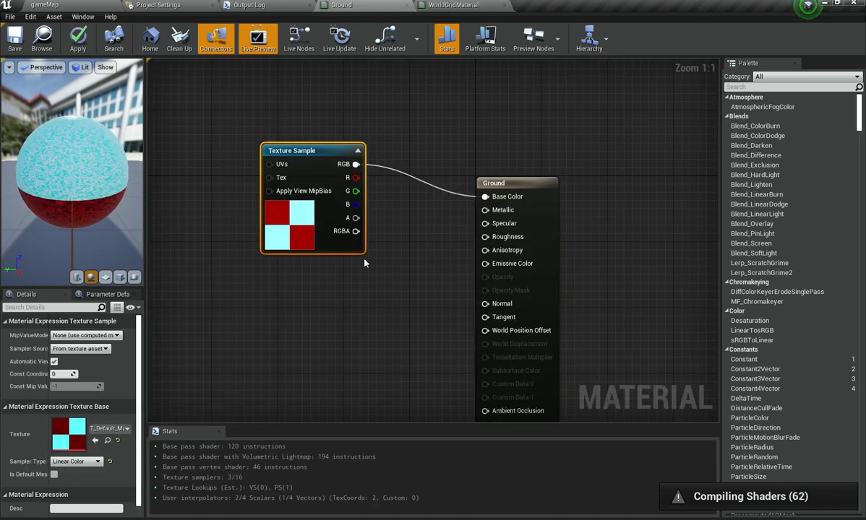
Connect the Texture Sample's G output to Base Color in the Ground material, apply the change and inspect the preview sphere
{"action": "left_click_drag", "start_coordinate": [356, 190], "coordinate": [486, 197]}
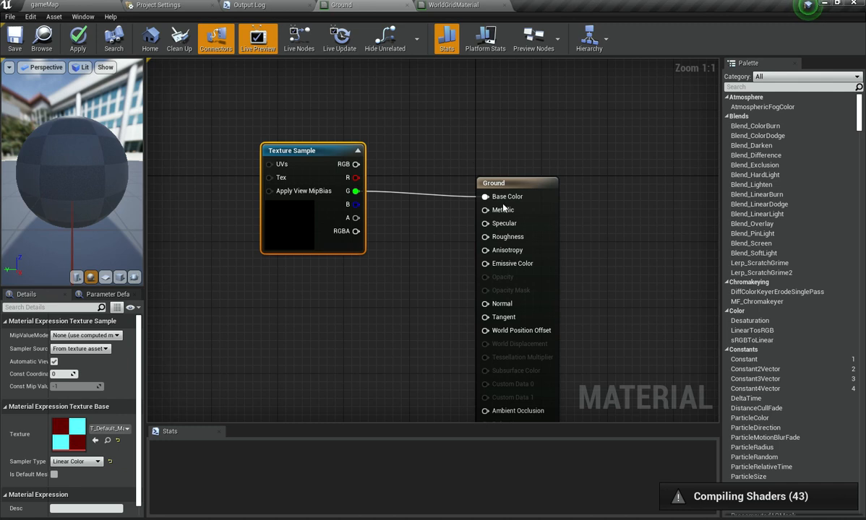
{"action": "left_click", "coordinate": [319, 280]}
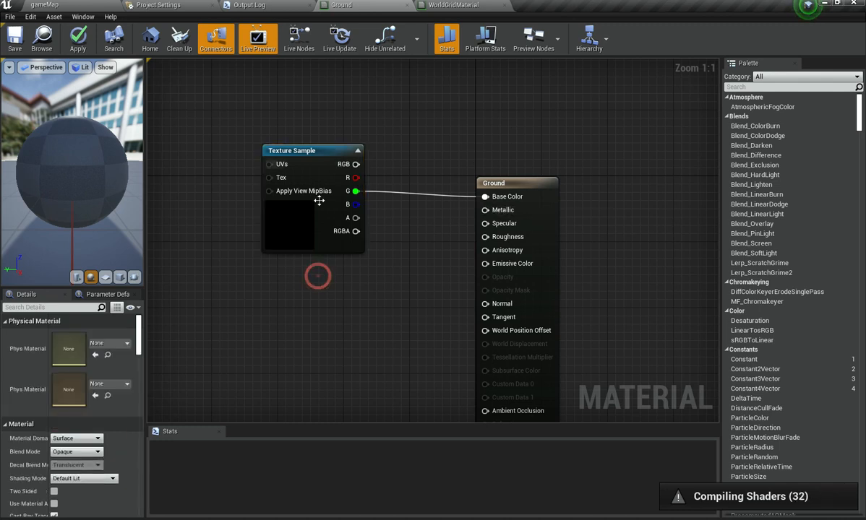
{"action": "left_click", "coordinate": [78, 40]}
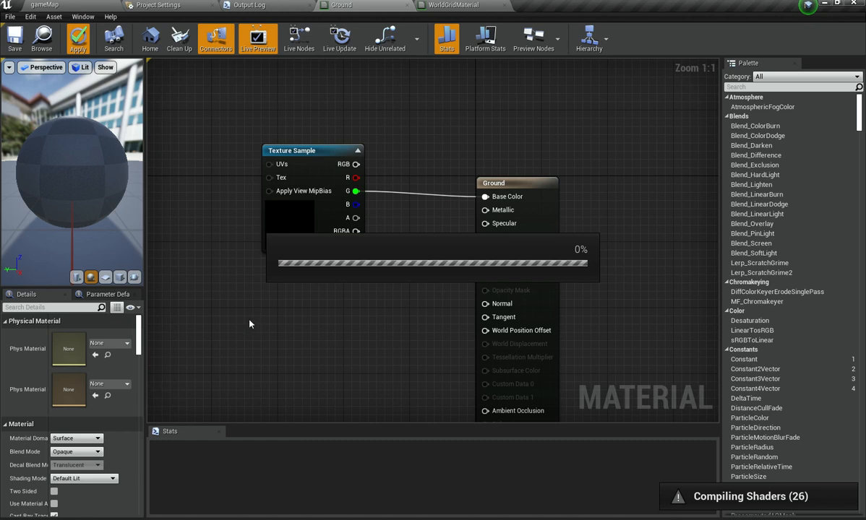
{"action": "right_click_drag", "start_coordinate": [250, 325], "coordinate": [310, 318]}
{"action": "left_click_drag", "start_coordinate": [73, 170], "coordinate": [12, 170]}
Check the floor in the gameMap level, compare it with WorldGridMaterial's graph, and close WorldGridMaterial
{"action": "left_click", "coordinate": [44, 4]}
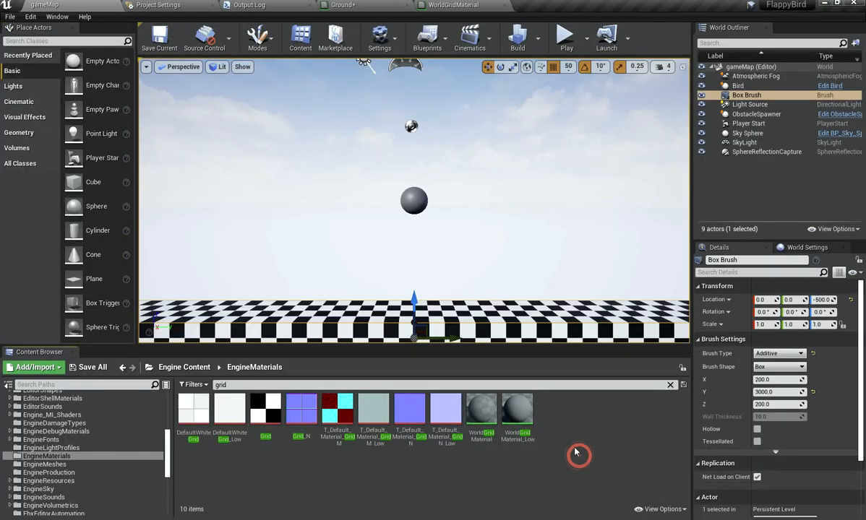
{"action": "left_click", "coordinate": [507, 229]}
{"action": "left_click", "coordinate": [507, 230]}
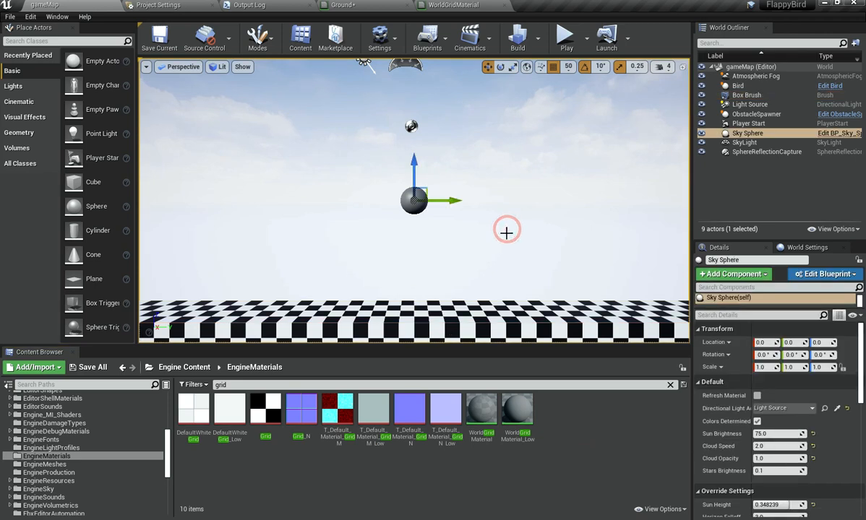
{"action": "left_click", "coordinate": [456, 5]}
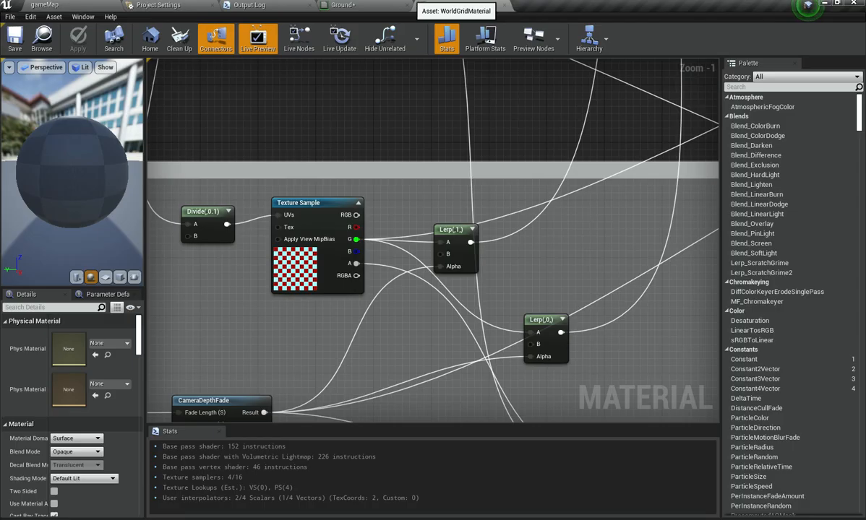
{"action": "scroll", "coordinate": [387, 163], "scroll_direction": "down", "scroll_amount": 1}
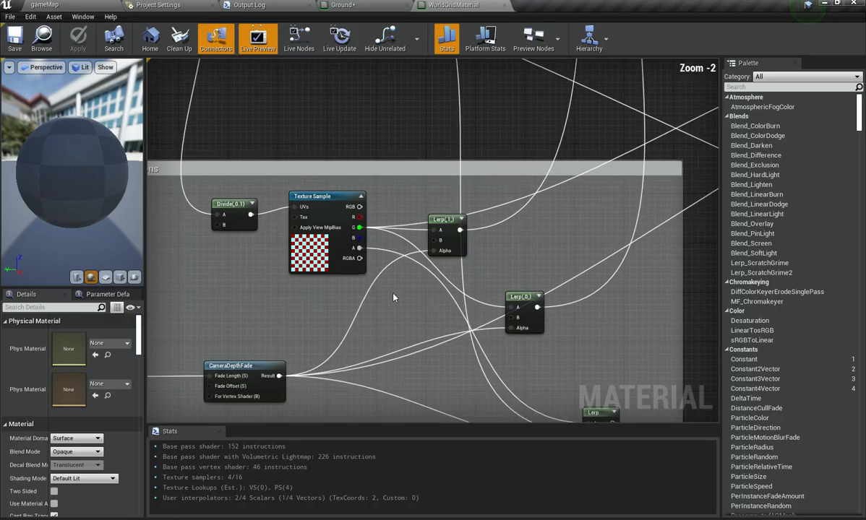
{"action": "left_click", "coordinate": [396, 4]}
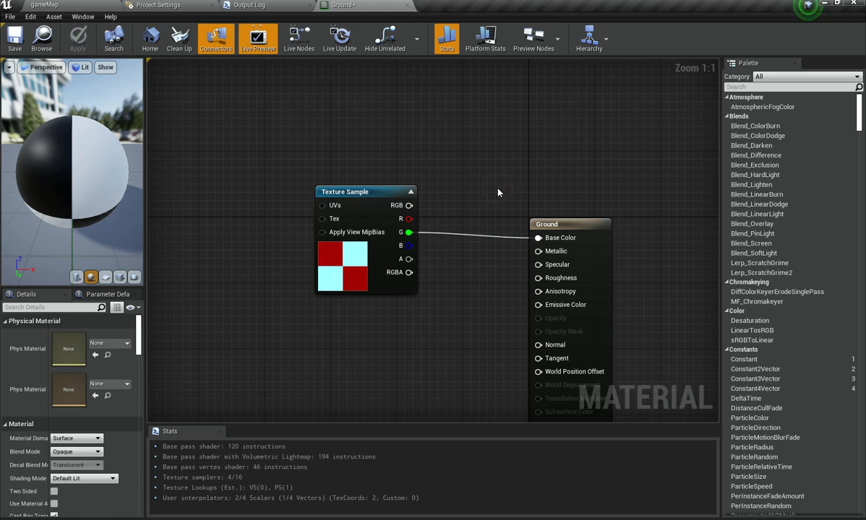
Feed a Panner node into the Texture Sample's UVs in the Ground material, and save the material
{"action": "scroll", "coordinate": [434, 334], "scroll_direction": "down", "scroll_amount": 1}
{"action": "right_click_drag", "start_coordinate": [433, 334], "coordinate": [472, 211]}
{"action": "left_click_drag", "start_coordinate": [31, 142], "coordinate": [44, 142]}
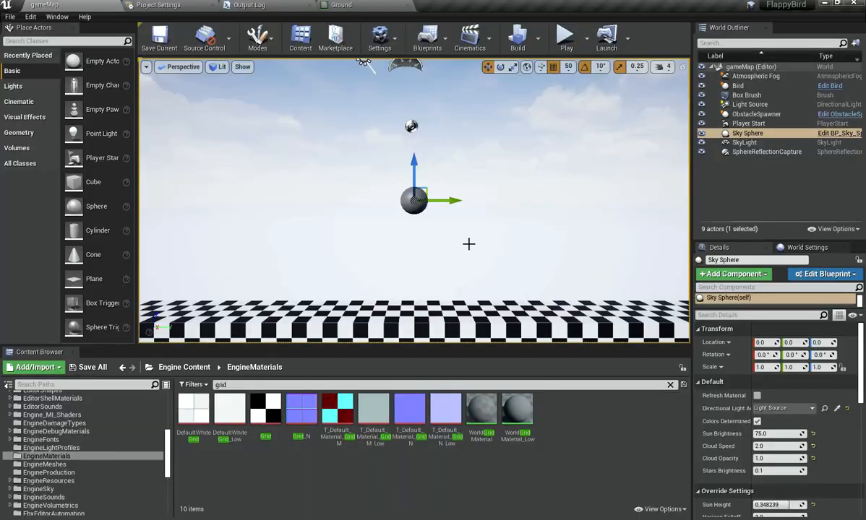
{"action": "left_click", "coordinate": [383, 6]}
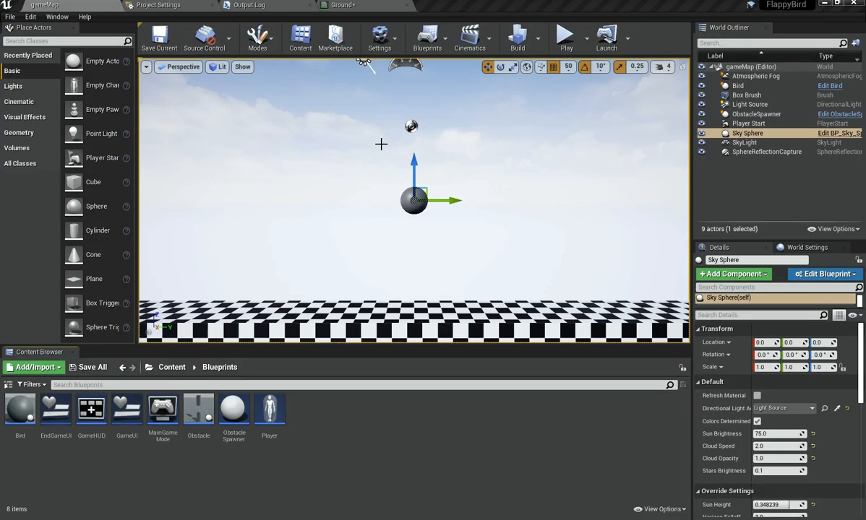
{"action": "left_click", "coordinate": [376, 6]}
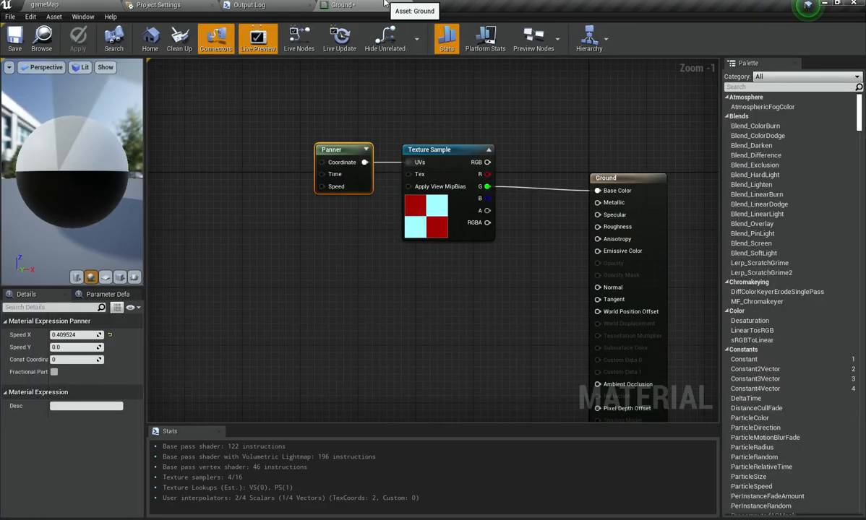
{"action": "left_click", "coordinate": [446, 327]}
{"action": "key", "text": "ctrl+s"}
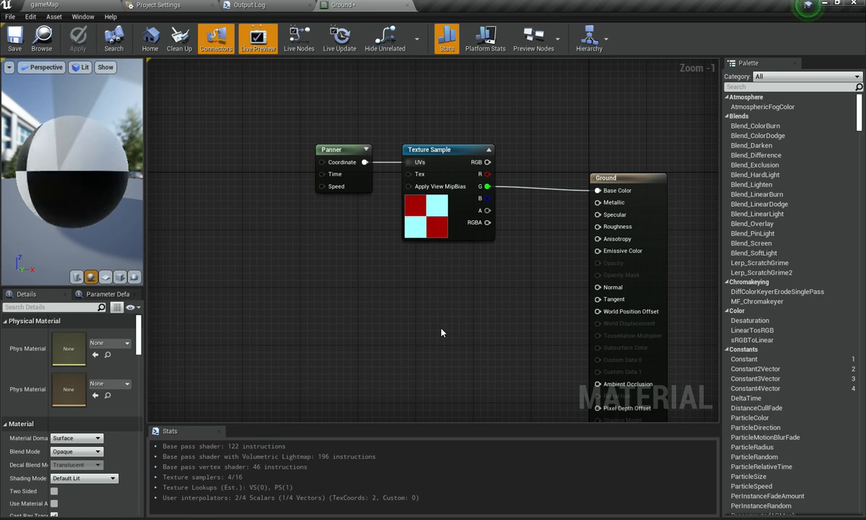
Set the Panner's Speed X to 0.5 and apply the Ground material
{"action": "left_click", "coordinate": [322, 149]}
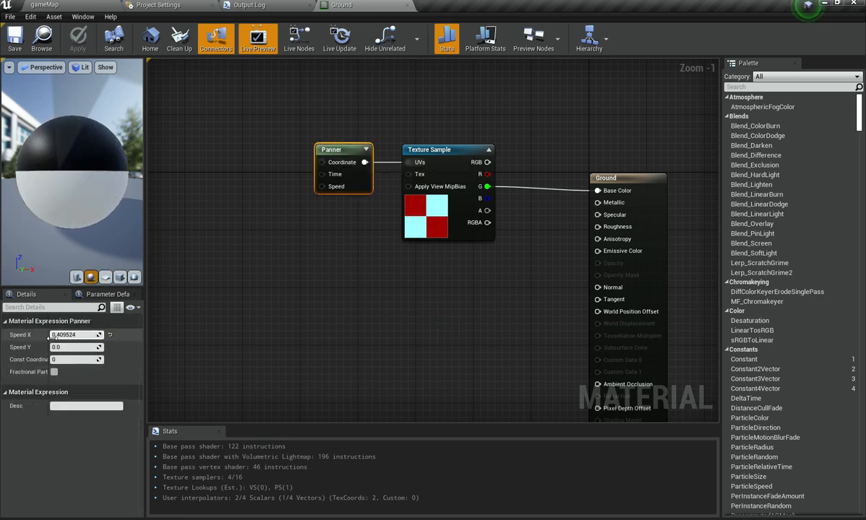
{"action": "left_click", "coordinate": [70, 336]}
{"action": "type", "text": "0.5"}
{"action": "key", "text": "Return"}
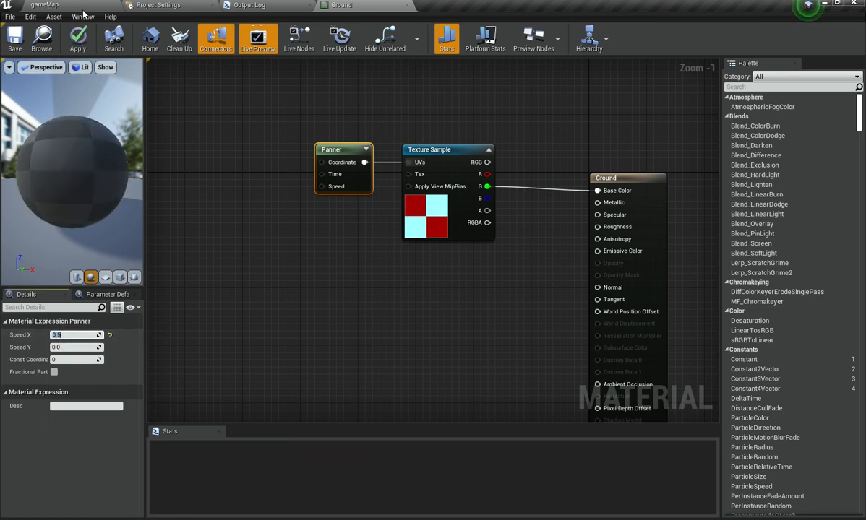
{"action": "left_click", "coordinate": [78, 39]}
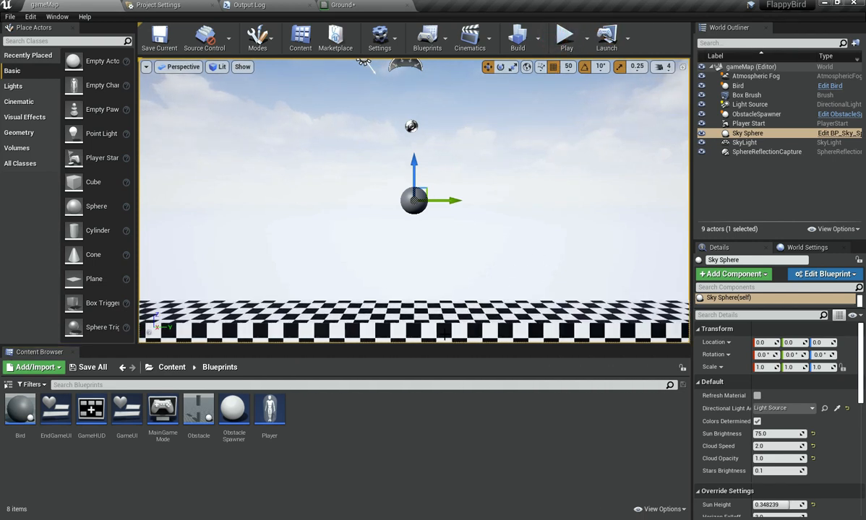
Duplicate the Ground material in the project's Materials folder
{"action": "left_click", "coordinate": [456, 309]}
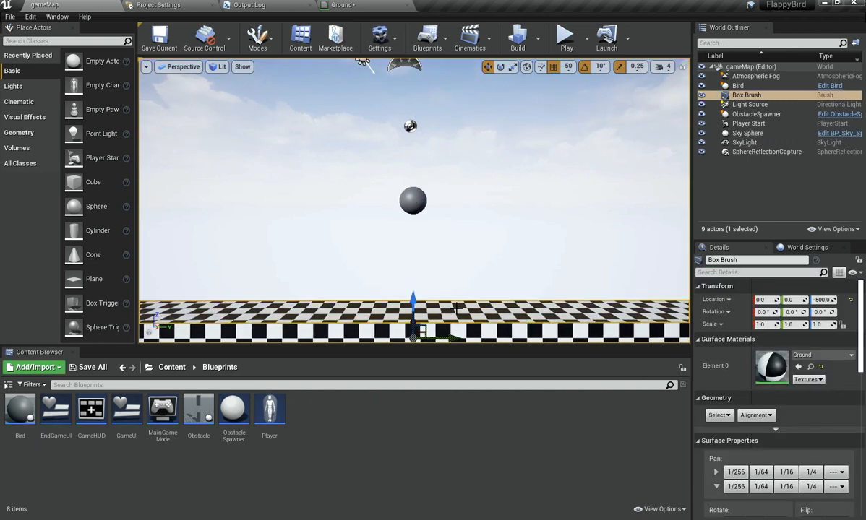
{"action": "left_click", "coordinate": [500, 421]}
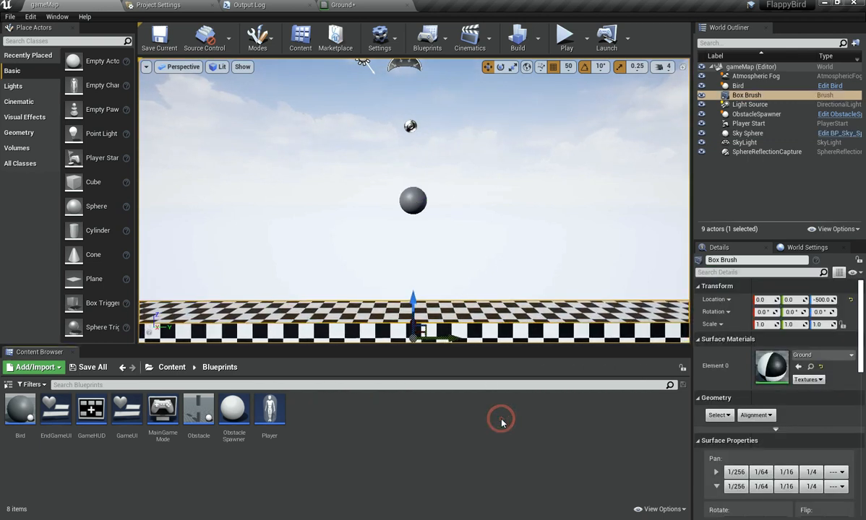
{"action": "left_click", "coordinate": [179, 370]}
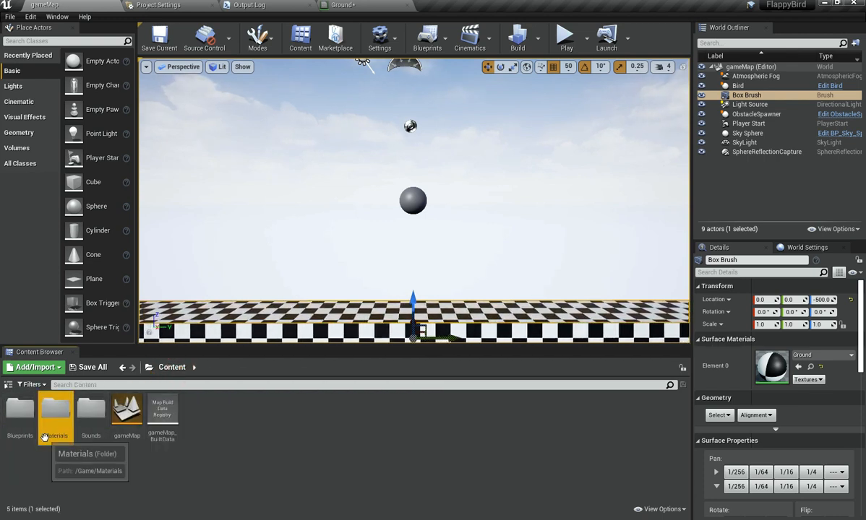
{"action": "double_click", "coordinate": [48, 430]}
{"action": "left_click", "coordinate": [45, 436]}
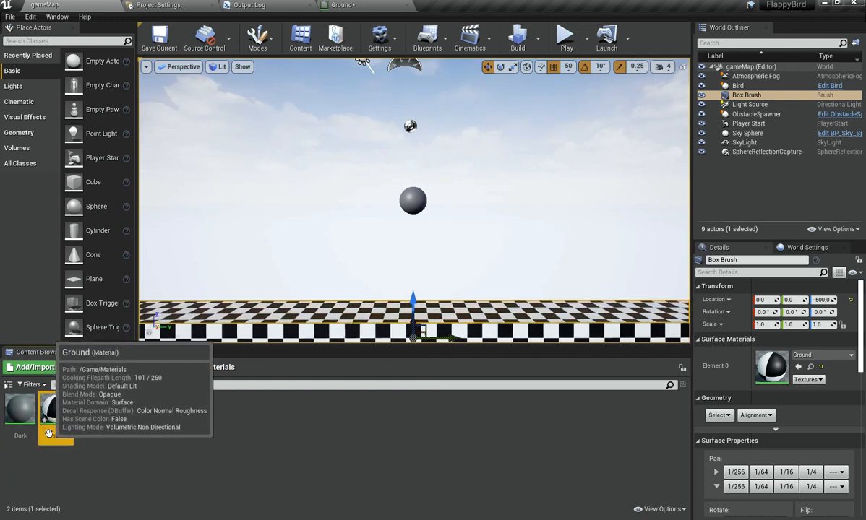
{"action": "key", "text": "ctrl+w"}
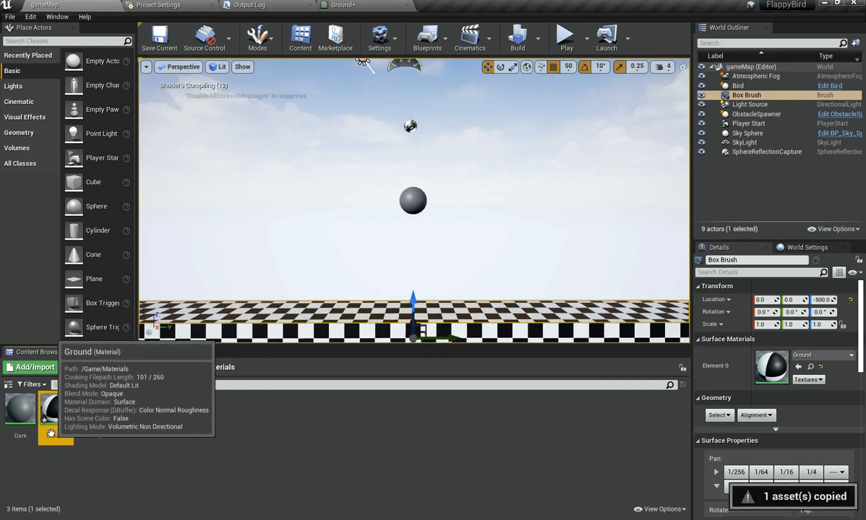
Open the duplicated Ground_2 material and assign it to the floor's front face in the level
{"action": "left_click", "coordinate": [93, 426]}
{"action": "double_click", "coordinate": [99, 434]}
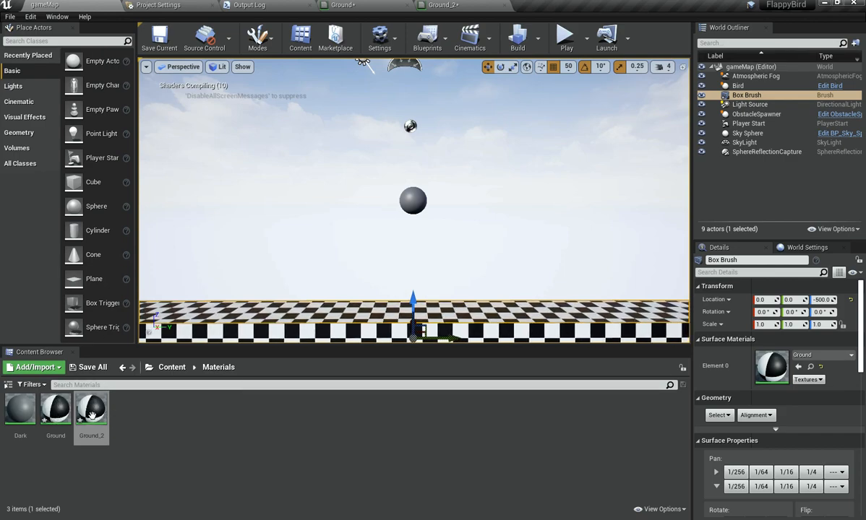
{"action": "mouse_move", "coordinate": [92, 414]}
{"action": "left_mouse_down"}
{"action": "mouse_move", "coordinate": [318, 340]}
{"action": "mouse_move", "coordinate": [321, 329]}
{"action": "left_mouse_up"}
In Ground_2, set the Panner's Speed X to 0 and Speed Y to 0.5, and apply the material
{"action": "left_click", "coordinate": [443, 5]}
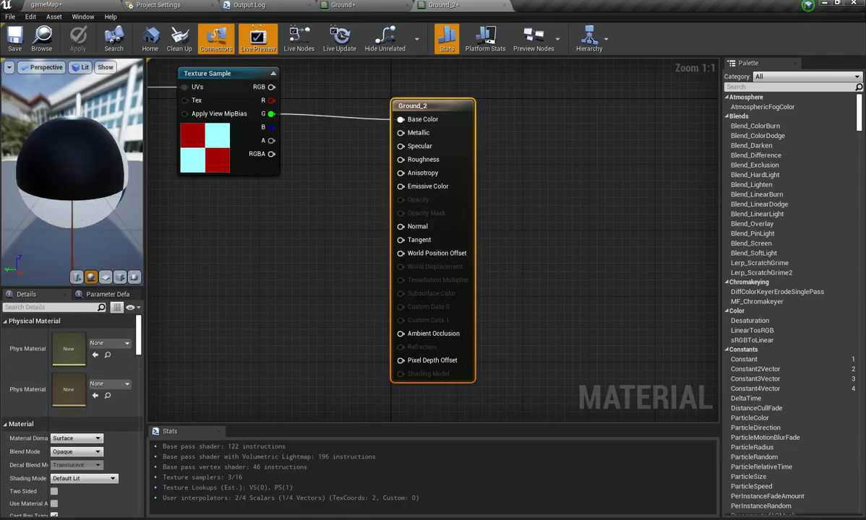
{"action": "right_click_drag", "start_coordinate": [212, 223], "coordinate": [343, 285]}
{"action": "left_click", "coordinate": [244, 141]}
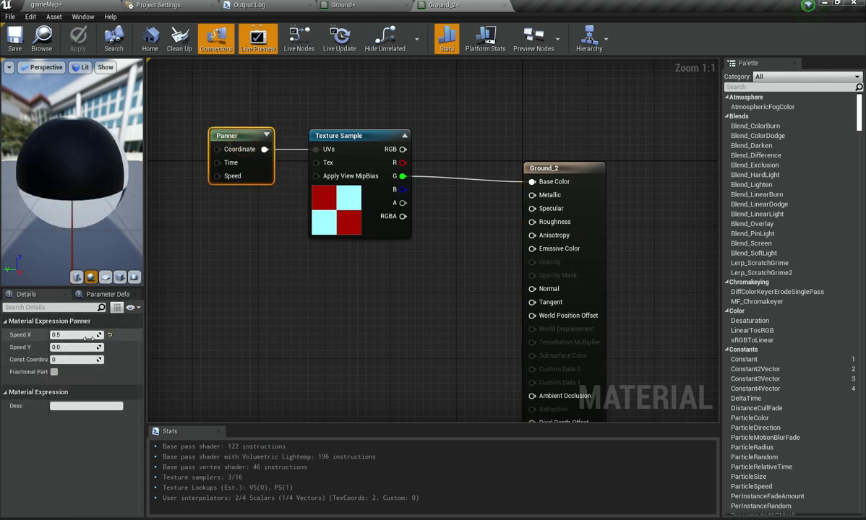
{"action": "type", "text": "0"}
{"action": "key", "text": "Return"}
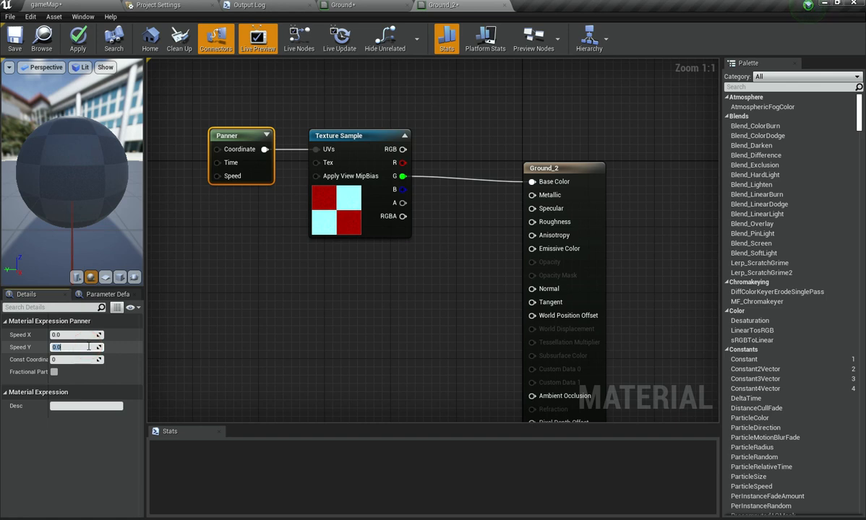
{"action": "left_click", "coordinate": [89, 347]}
{"action": "type", "text": ".5"}
{"action": "key", "text": "Return"}
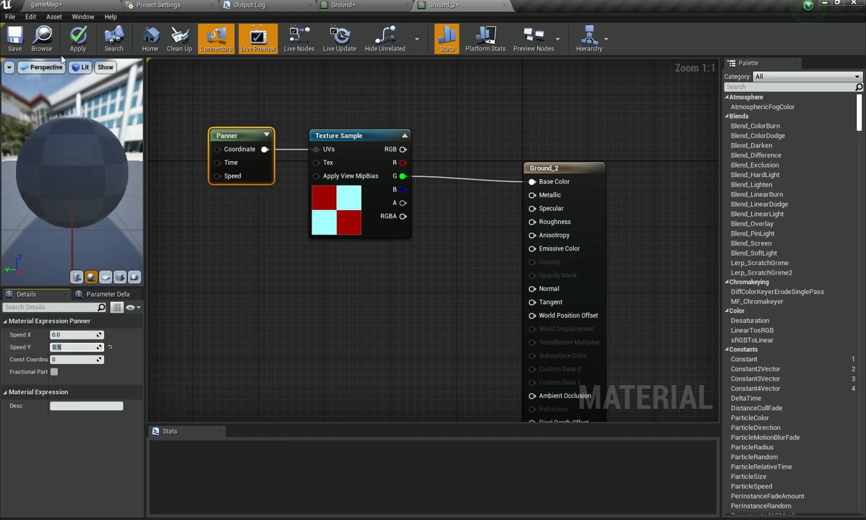
{"action": "left_click", "coordinate": [77, 40]}
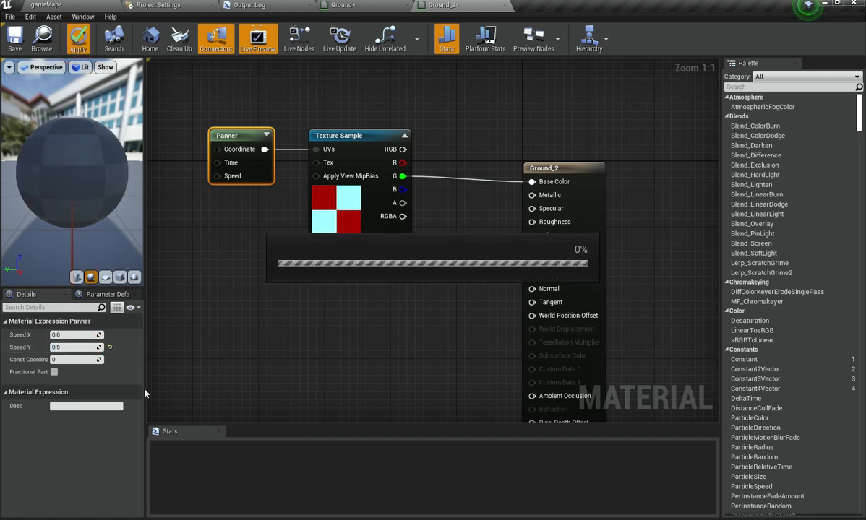
Return to the gameMap level, deselect the floor and save all modified assets
{"action": "left_click", "coordinate": [101, 5]}
{"action": "left_click", "coordinate": [532, 409]}
{"action": "left_click", "coordinate": [516, 174]}
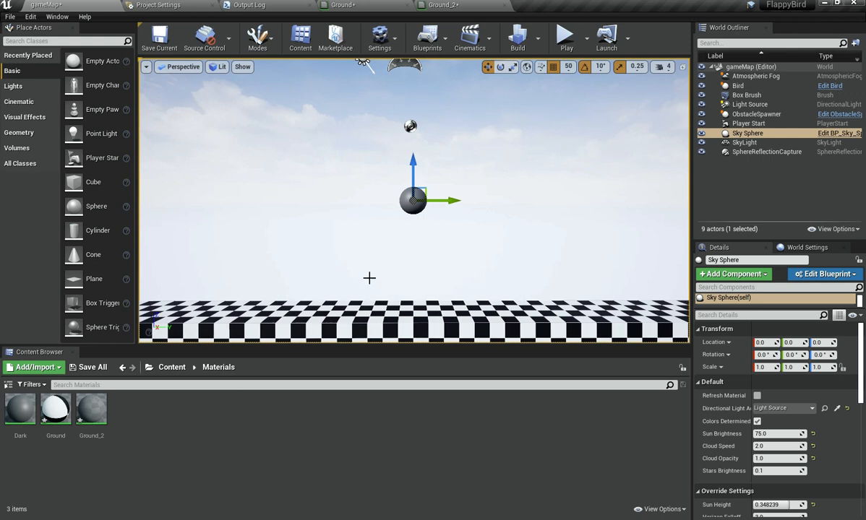
{"action": "key", "text": "ctrl+shift+s"}
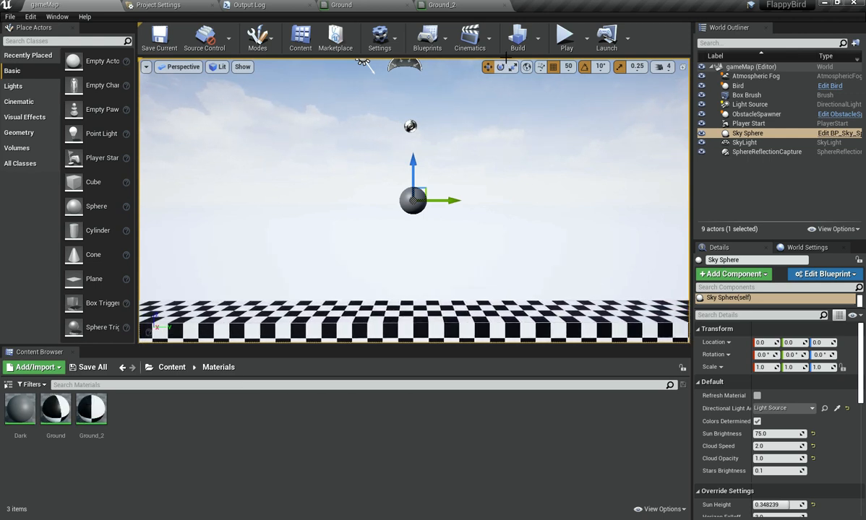
Play-test the level, keeping the bird in the air to check the floor's scrolling, and stop the session
{"action": "left_click", "coordinate": [566, 36]}
{"action": "key", "text": "space"}
{"action": "key", "text": "space"}
{"action": "key", "text": "space"}
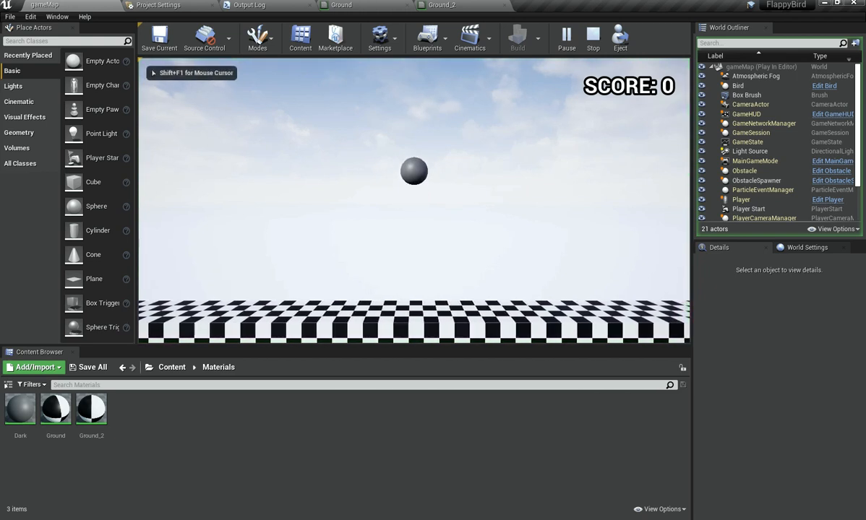
{"action": "key", "text": "space"}
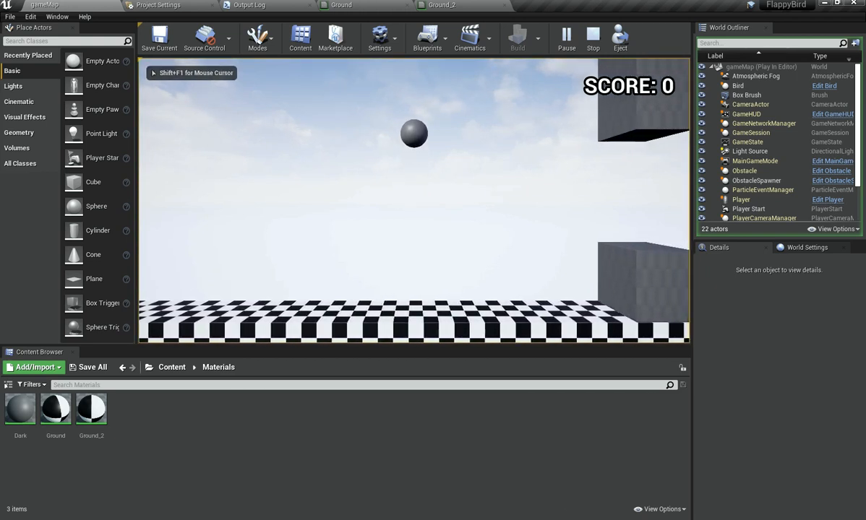
{"action": "key", "text": "Escape"}
{"action": "left_click", "coordinate": [540, 158]}
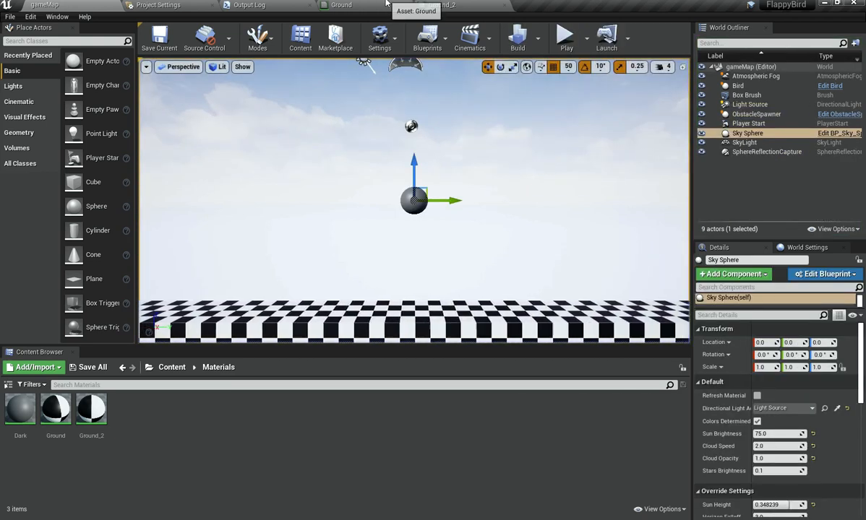
In the Ground material, set the Panner's Speed X to 2
{"action": "left_click", "coordinate": [378, 5]}
{"action": "type", "text": "2"}
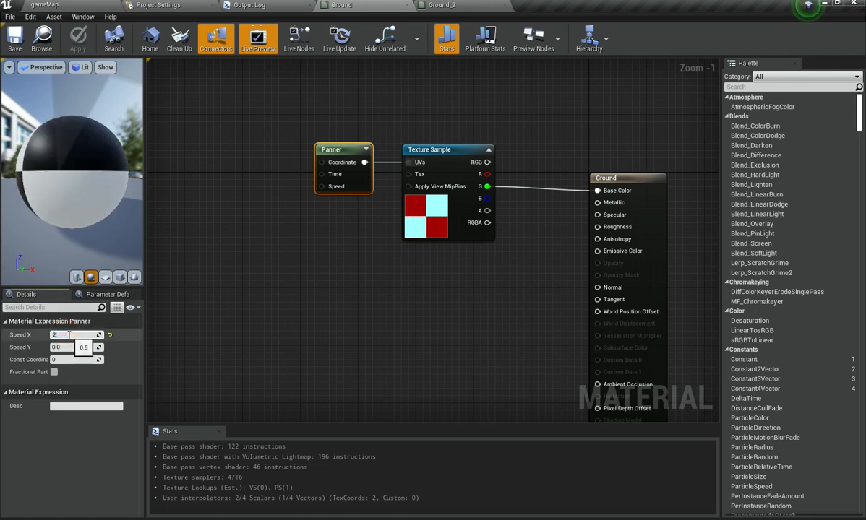
{"action": "key", "text": "Return"}
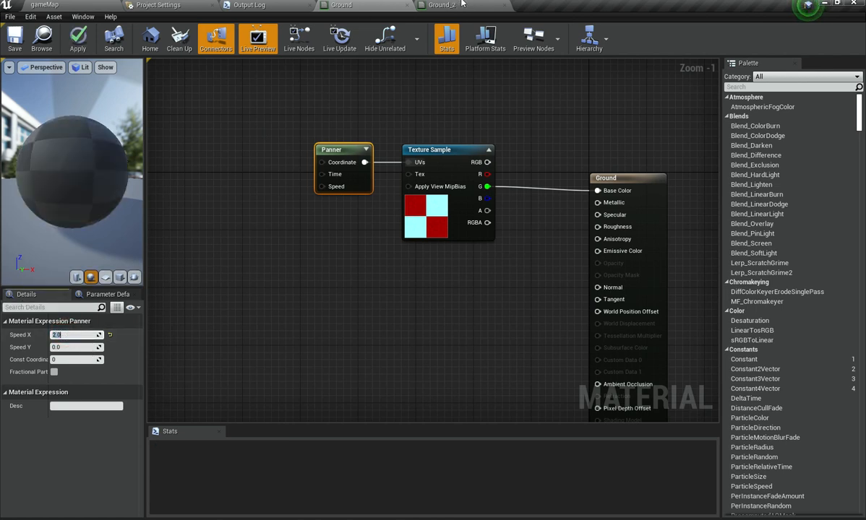
In the Ground_2 material, set the Panner's Speed Y to 2
{"action": "left_click", "coordinate": [461, 4]}
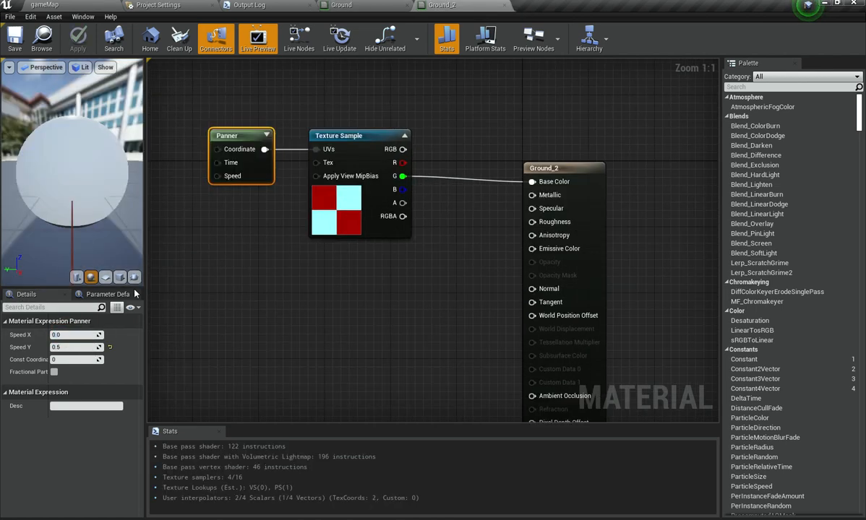
{"action": "left_click", "coordinate": [79, 346]}
{"action": "type", "text": "2"}
{"action": "key", "text": "Return"}
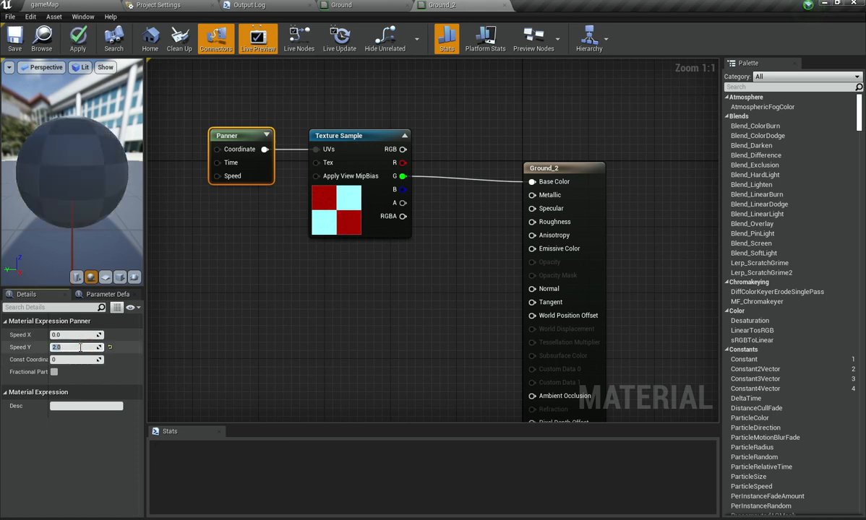
Apply the changes in both the Ground_2 and Ground materials and return to the gameMap level
{"action": "left_click", "coordinate": [59, 4]}
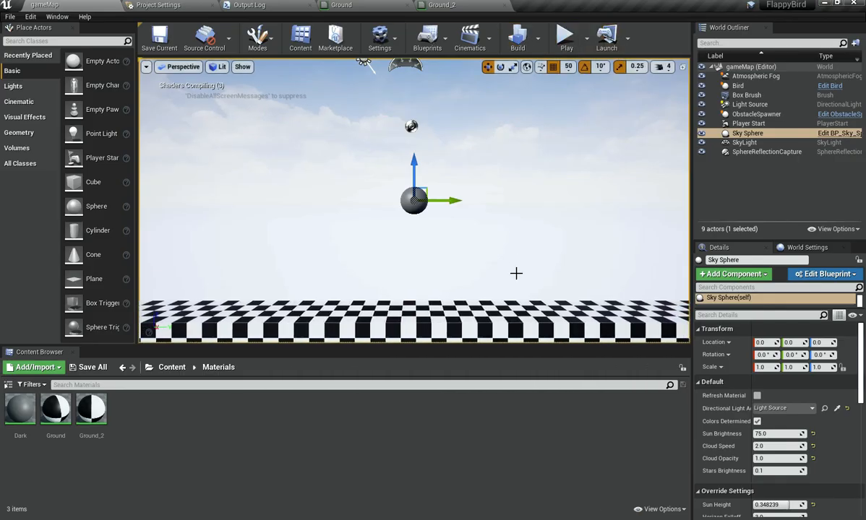
{"action": "left_click", "coordinate": [451, 4]}
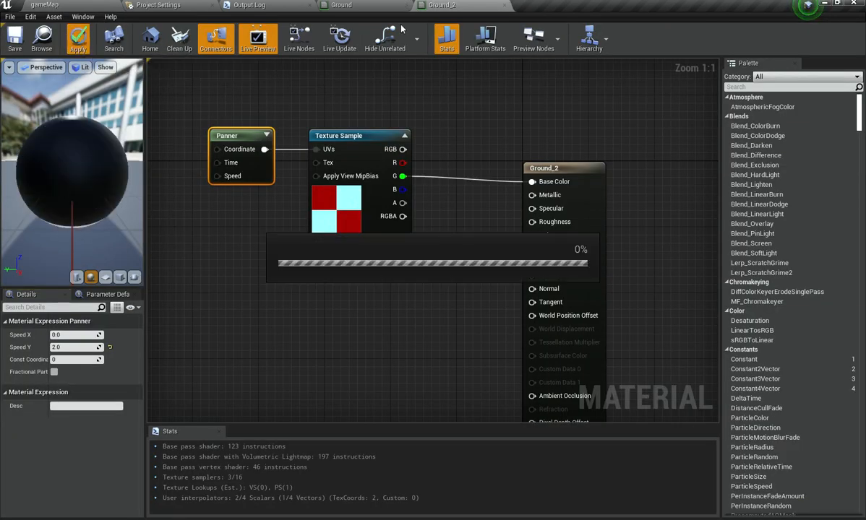
{"action": "left_click", "coordinate": [391, 4]}
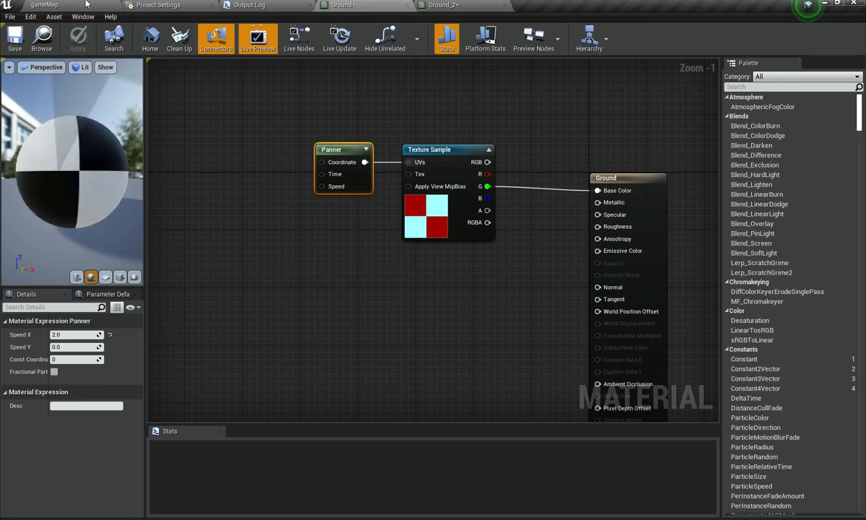
{"action": "left_click", "coordinate": [86, 4]}
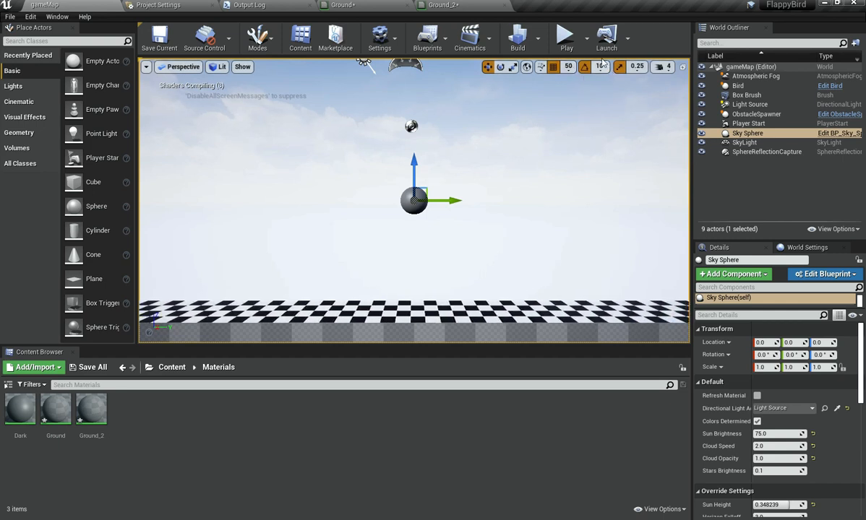
Play-test the level, flying the bird through the obstacles to check the faster floor scrolling, and stop the session
{"action": "key", "text": "alt+p"}
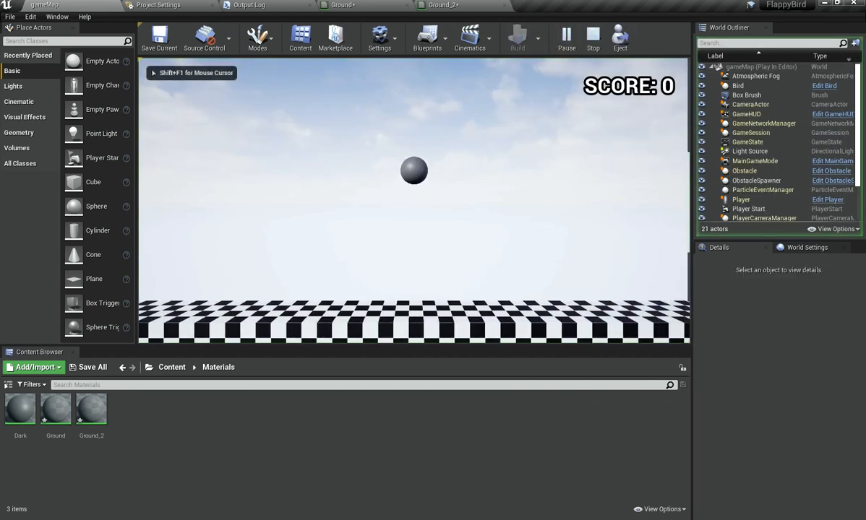
{"action": "key", "text": "space"}
{"action": "key", "text": "space"}
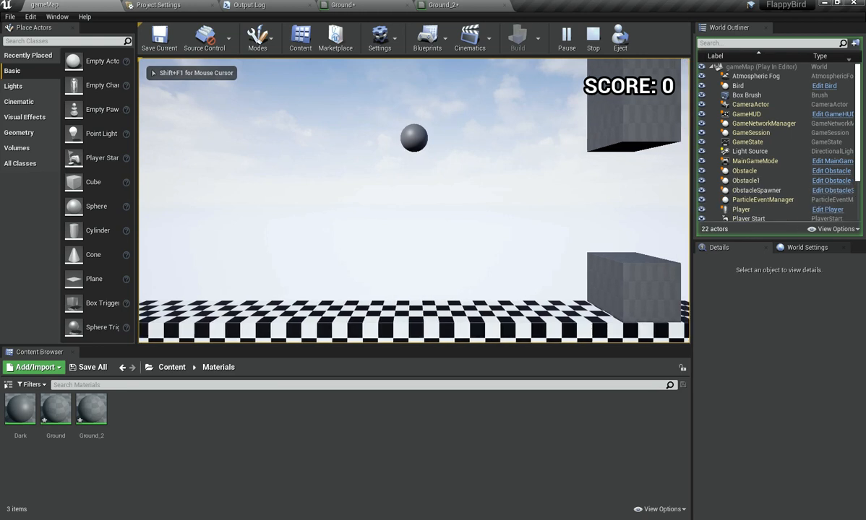
{"action": "key", "text": "space"}
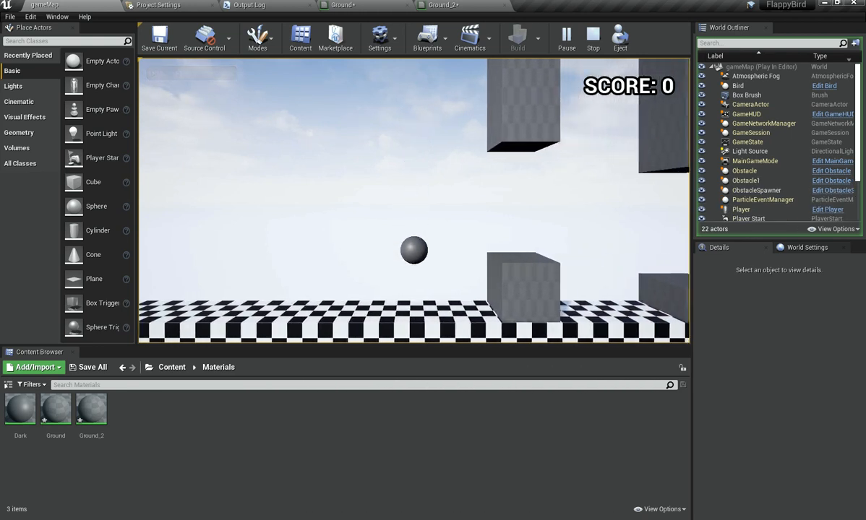
{"action": "key", "text": "space"}
{"action": "key", "text": "space"}
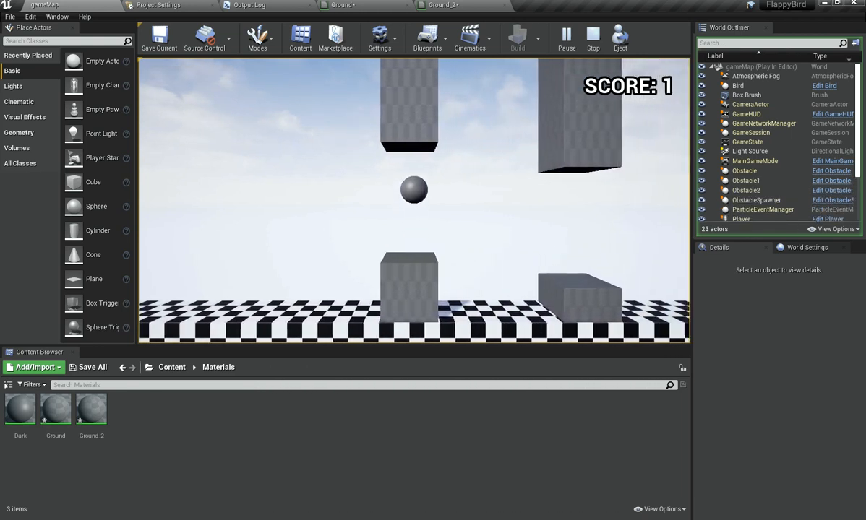
{"action": "key", "text": "space"}
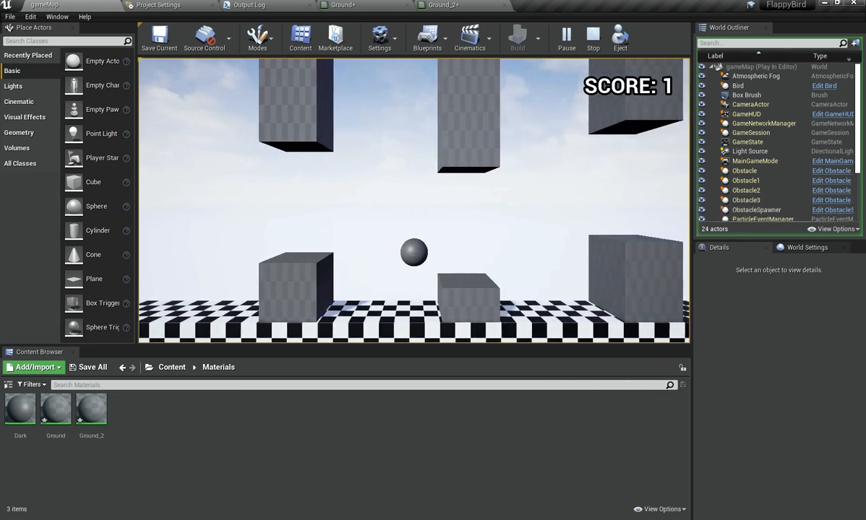
{"action": "key", "text": "space"}
{"action": "key", "text": "space"}
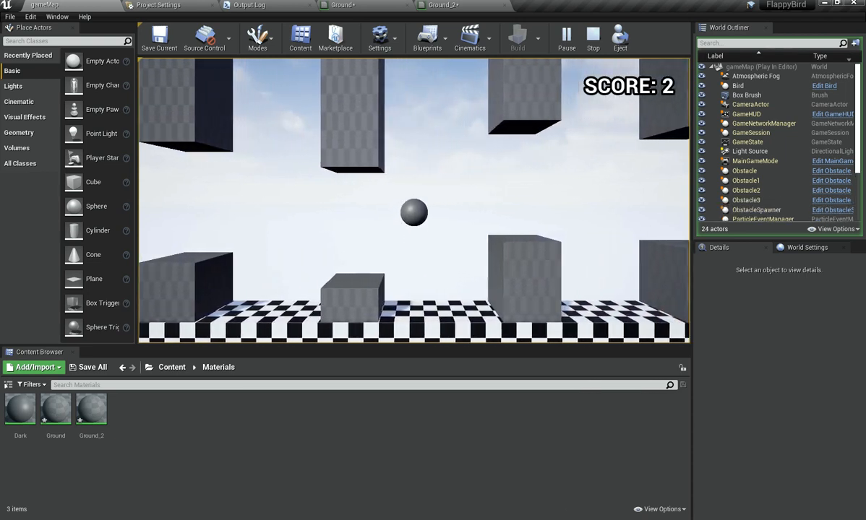
{"action": "key", "text": "space"}
{"action": "key", "text": "space"}
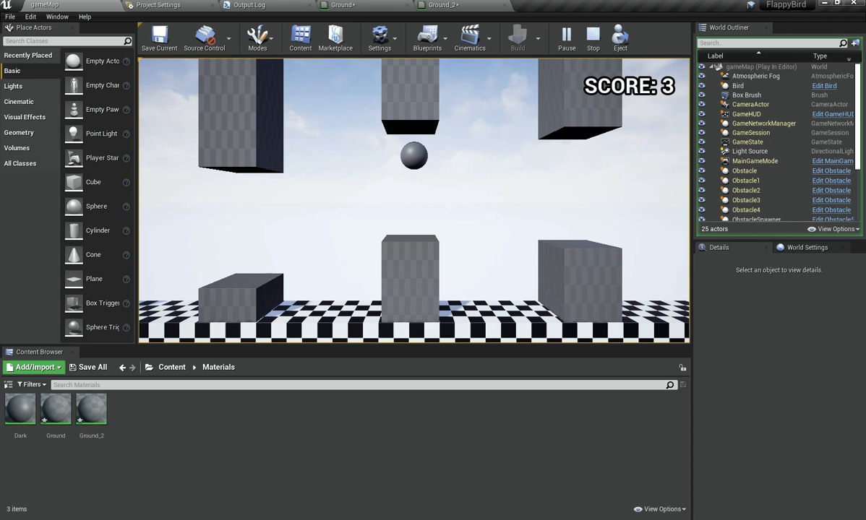
{"action": "key", "text": "space"}
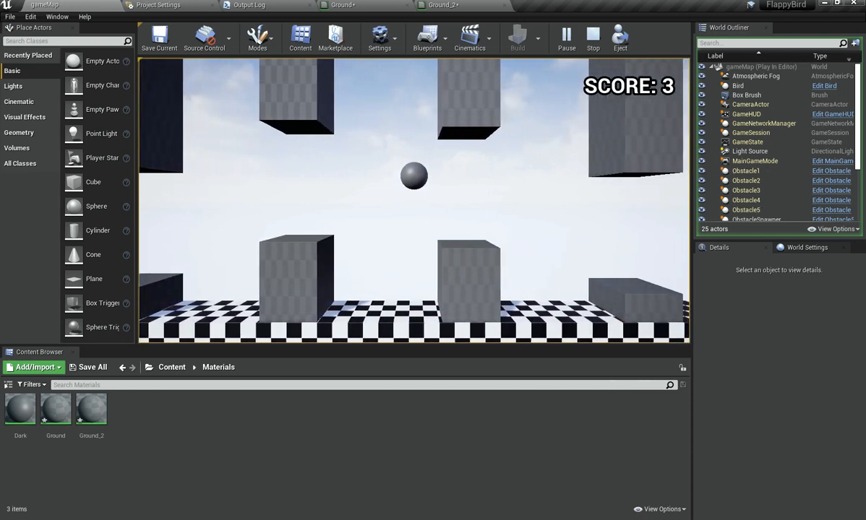
{"action": "key", "text": "Escape"}
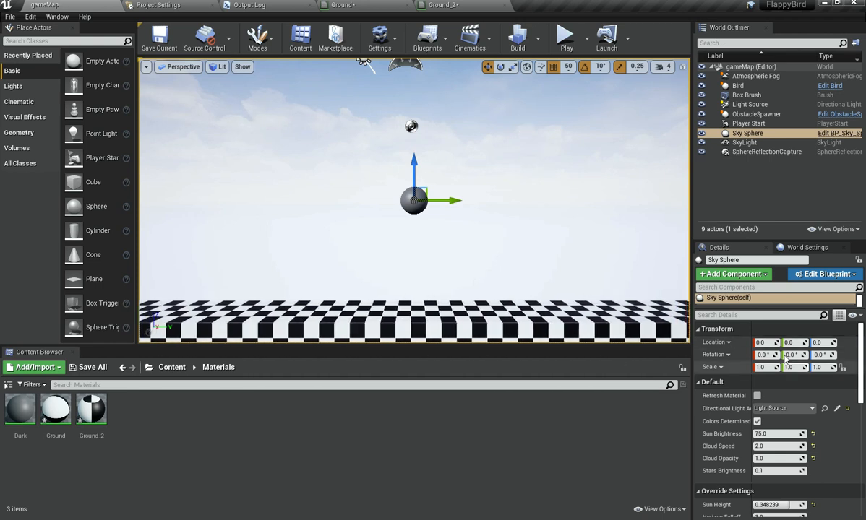
Set the Sky Sphere's Cloud Speed to -40
{"action": "scroll", "coordinate": [823, 435], "scroll_direction": "down", "scroll_amount": 2}
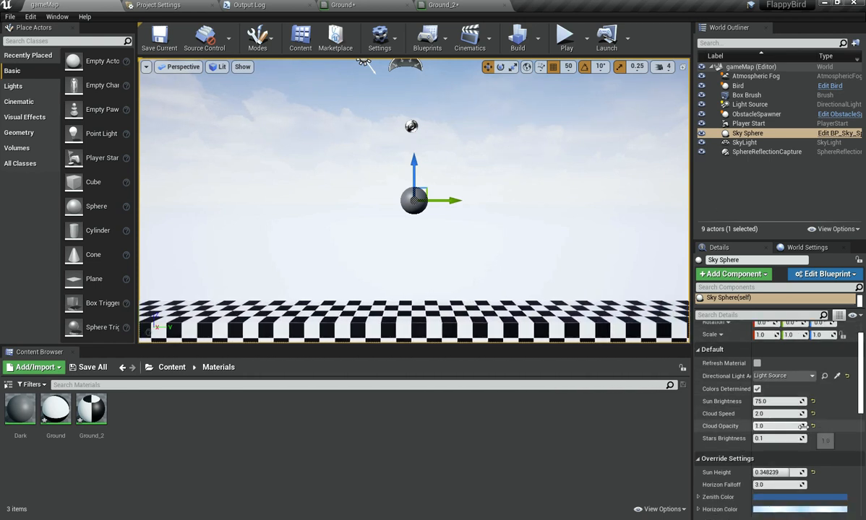
{"action": "mouse_move", "coordinate": [771, 414]}
{"action": "left_mouse_down"}
{"action": "mouse_move", "coordinate": [824, 414]}
{"action": "mouse_move", "coordinate": [779, 414]}
{"action": "left_mouse_up"}
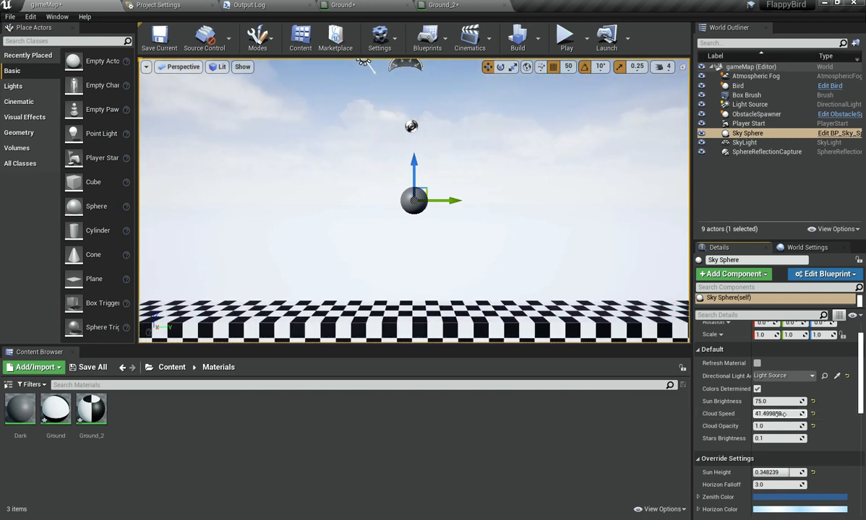
{"action": "left_click", "coordinate": [778, 413]}
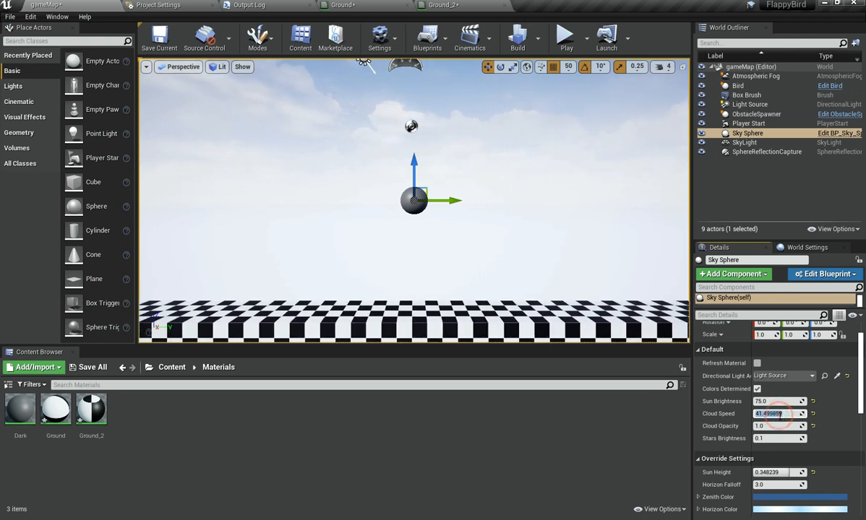
{"action": "type", "text": "-50"}
{"action": "key", "text": "Return"}
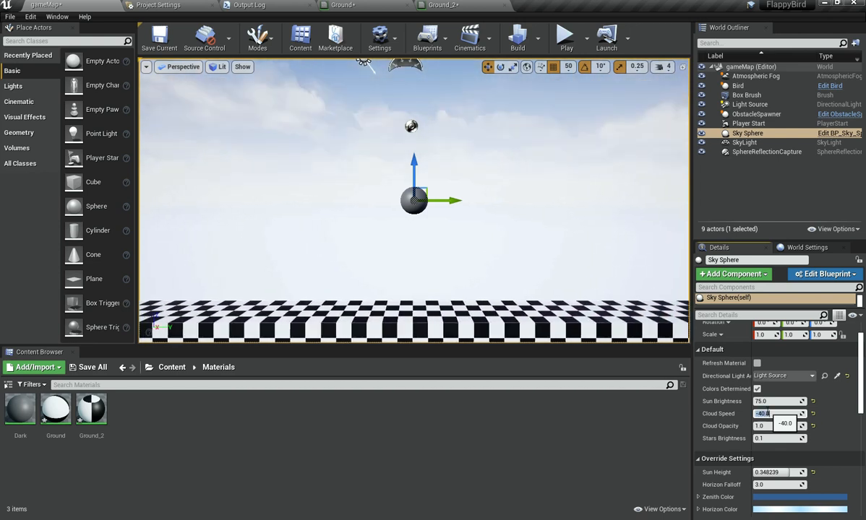
Play-test the level again, keeping the bird flying through the obstacles to check the cloud movement against the floor
{"action": "left_click", "coordinate": [565, 41]}
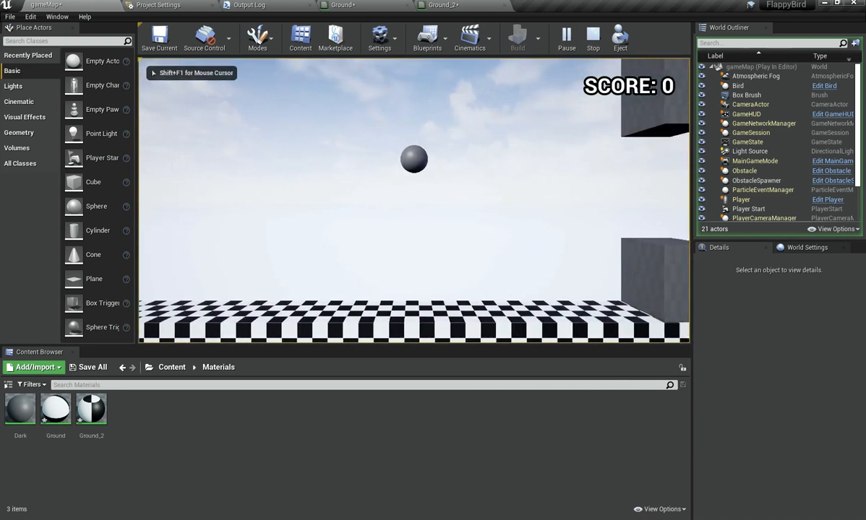
{"action": "key", "text": "space"}
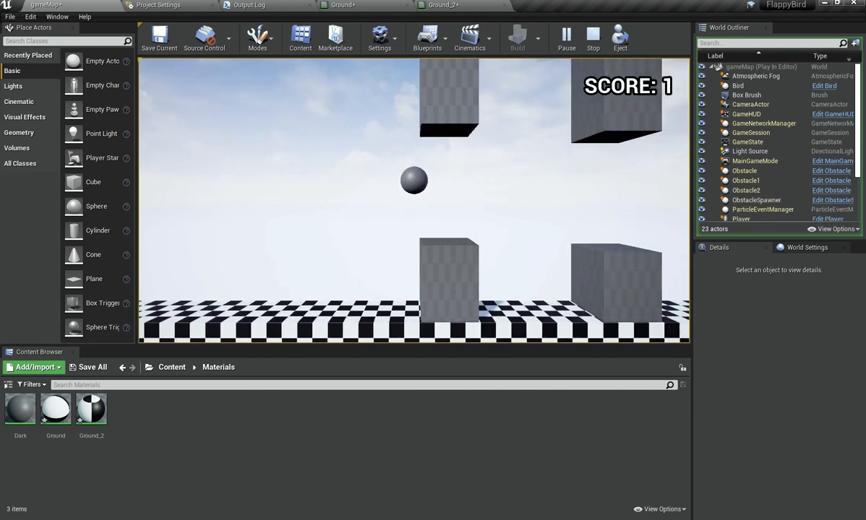
{"action": "key", "text": "space"}
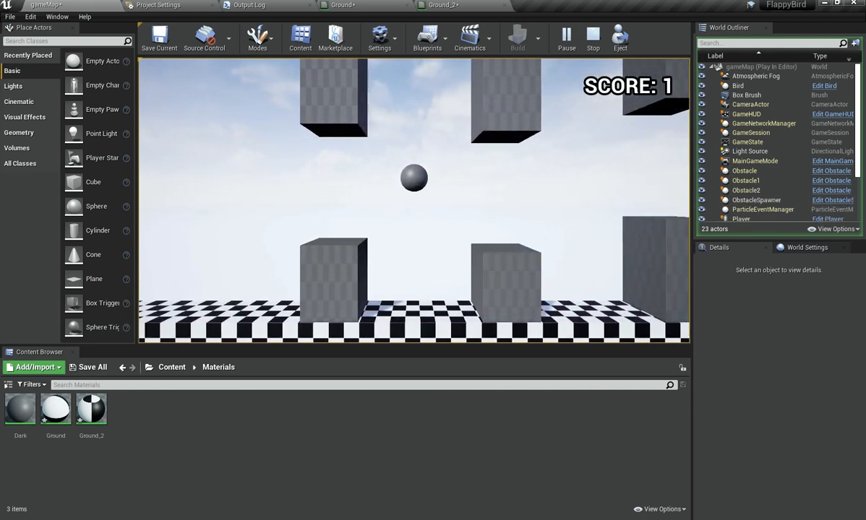
{"action": "key", "text": "space"}
{"action": "key", "text": "space"}
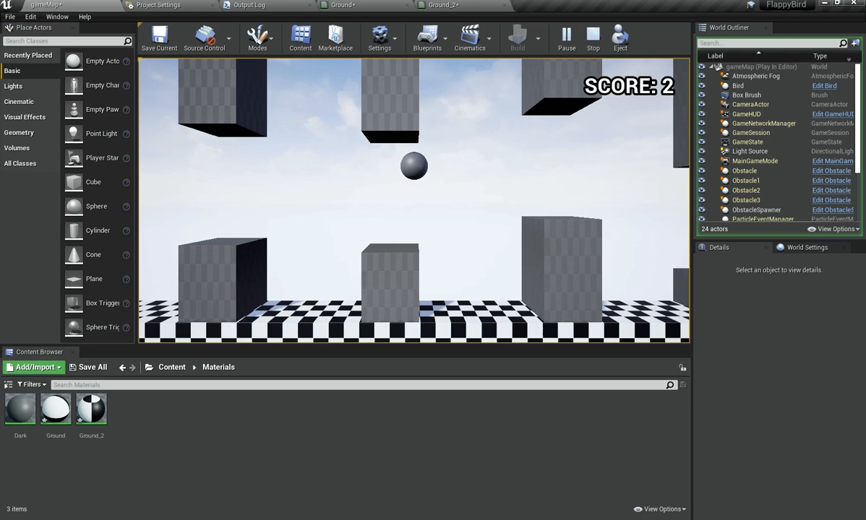
{"action": "key", "text": "space"}
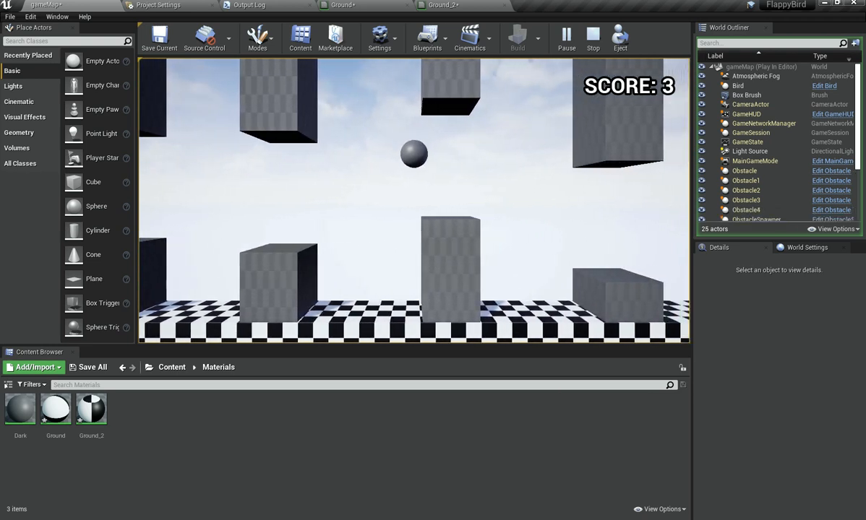
{"action": "key", "text": "space"}
{"action": "key", "text": "space"}
{"action": "key", "text": "space"}
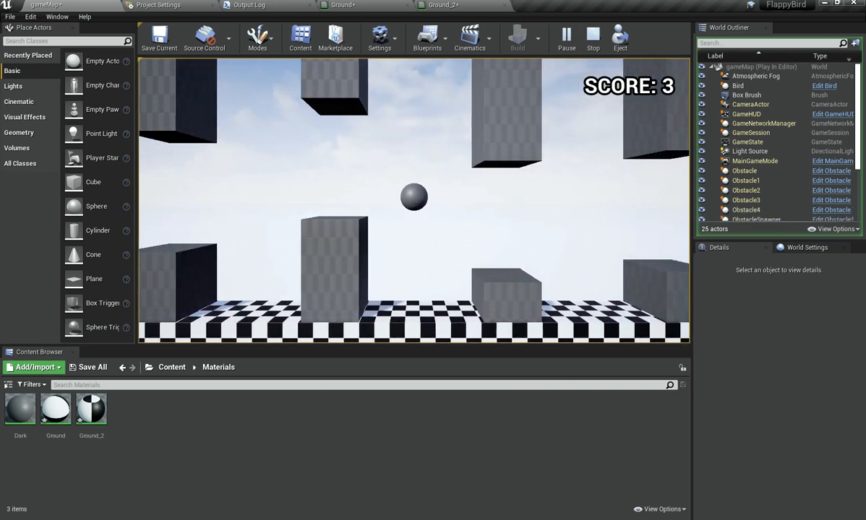
{"action": "key", "text": "space"}
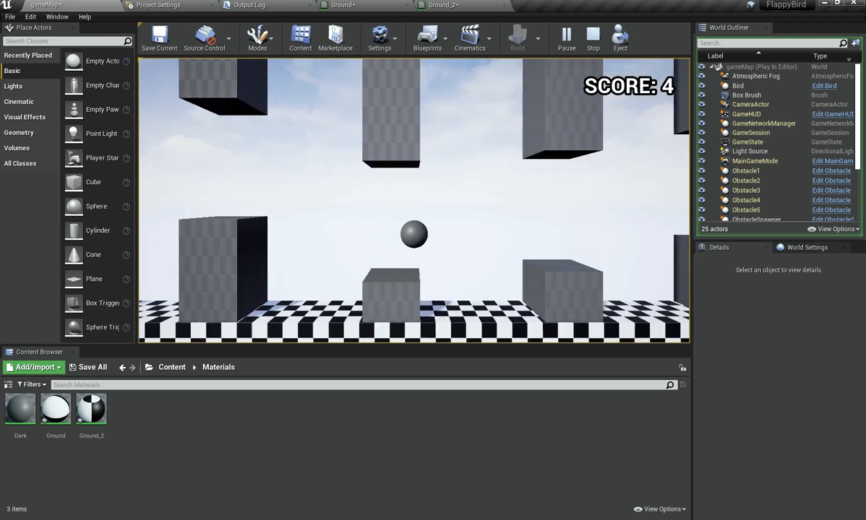
{"action": "key", "text": "space"}
{"action": "key", "text": "space"}
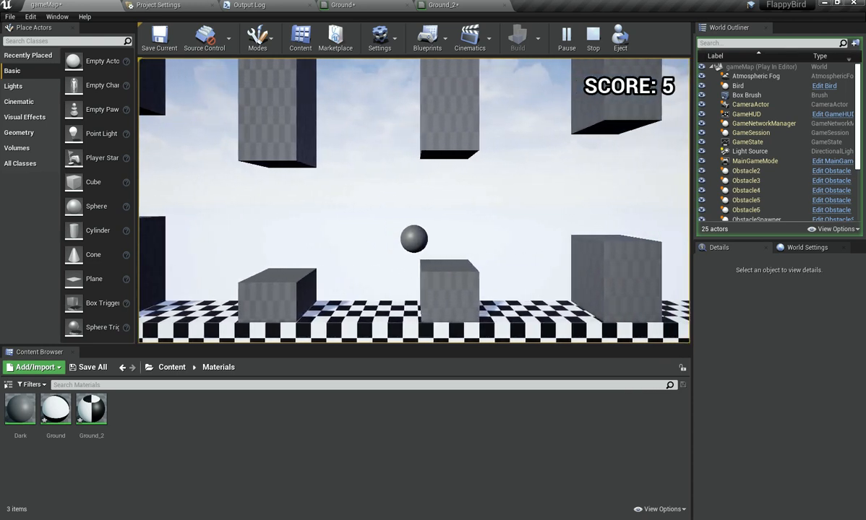